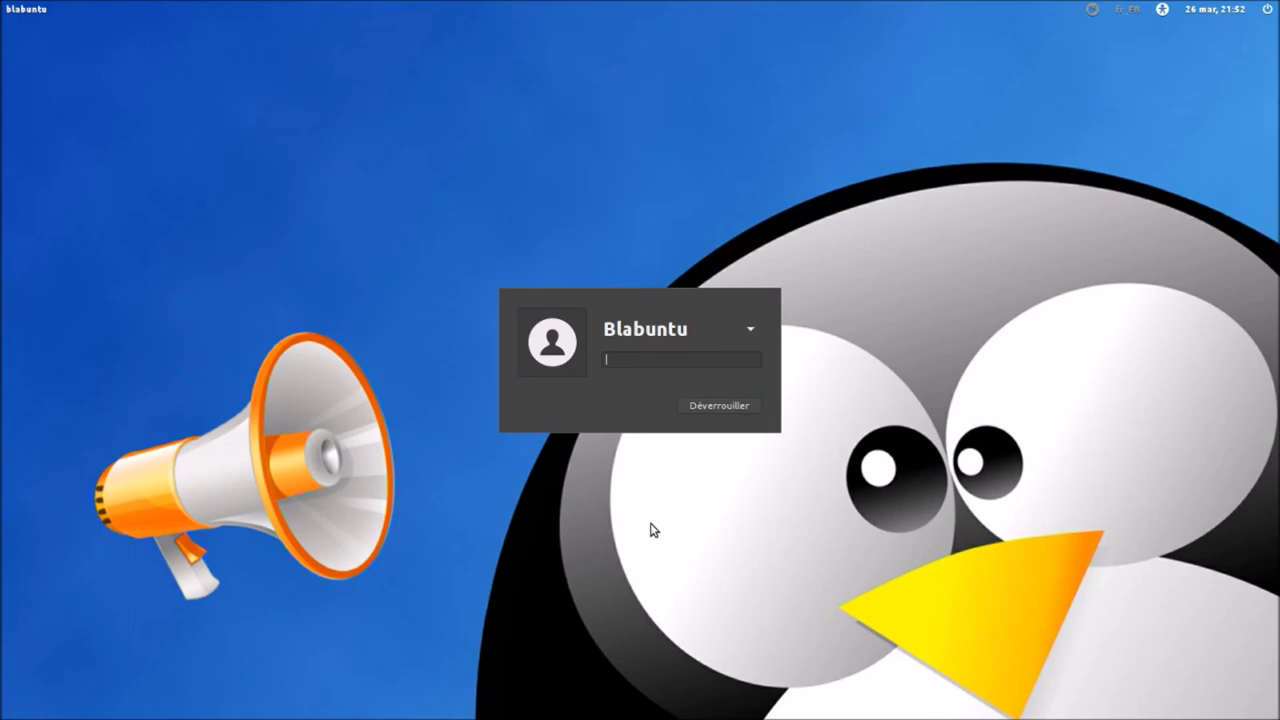
Unlock the desktop session with the account password.
key(Return)
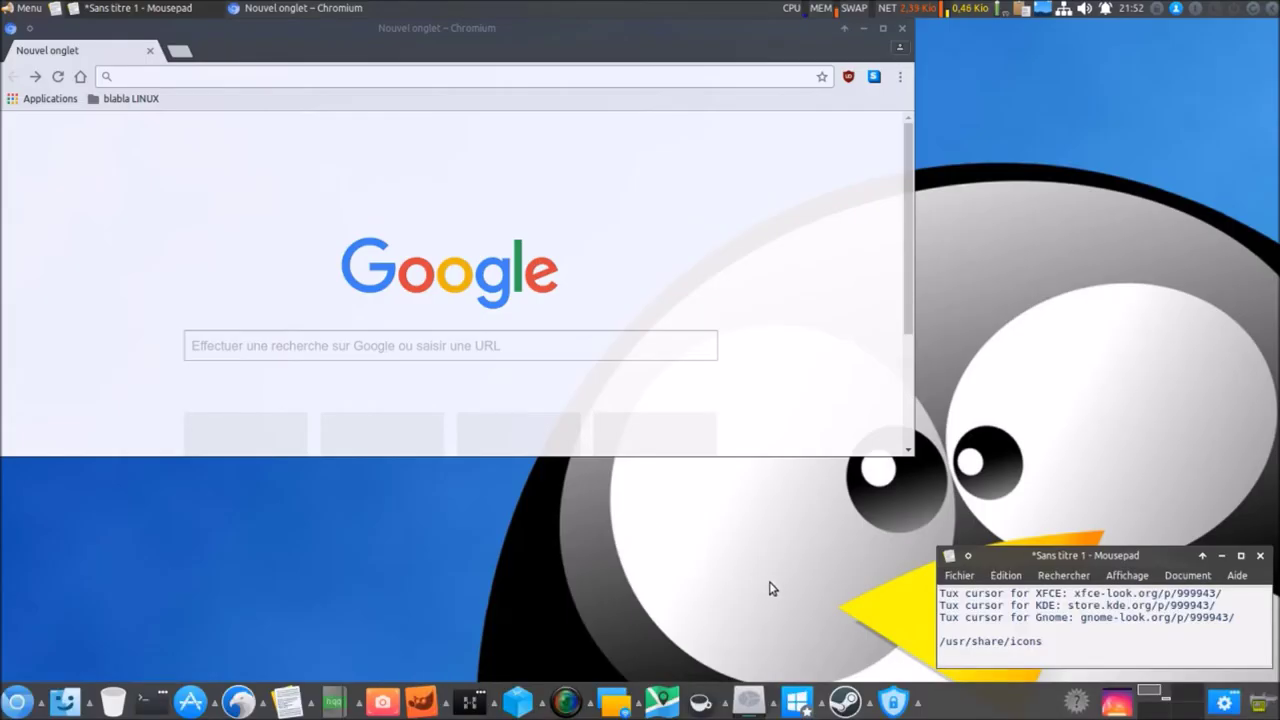
Copy the XFCE Tux cursor address xfce-look.org/p/999943/ from the notes, load it in Chromium and maximize the browser window.
drag(1076, 593, 1226, 594)
key(cmd+c)
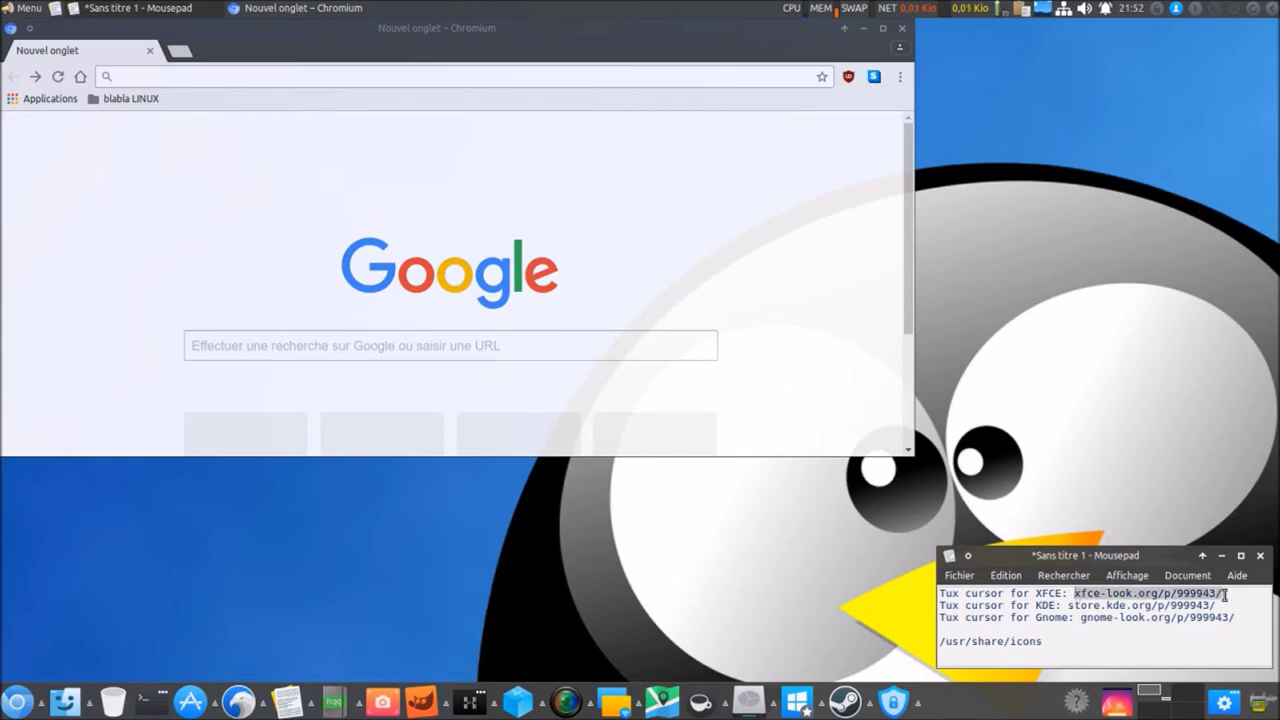
right_click(1212, 594)
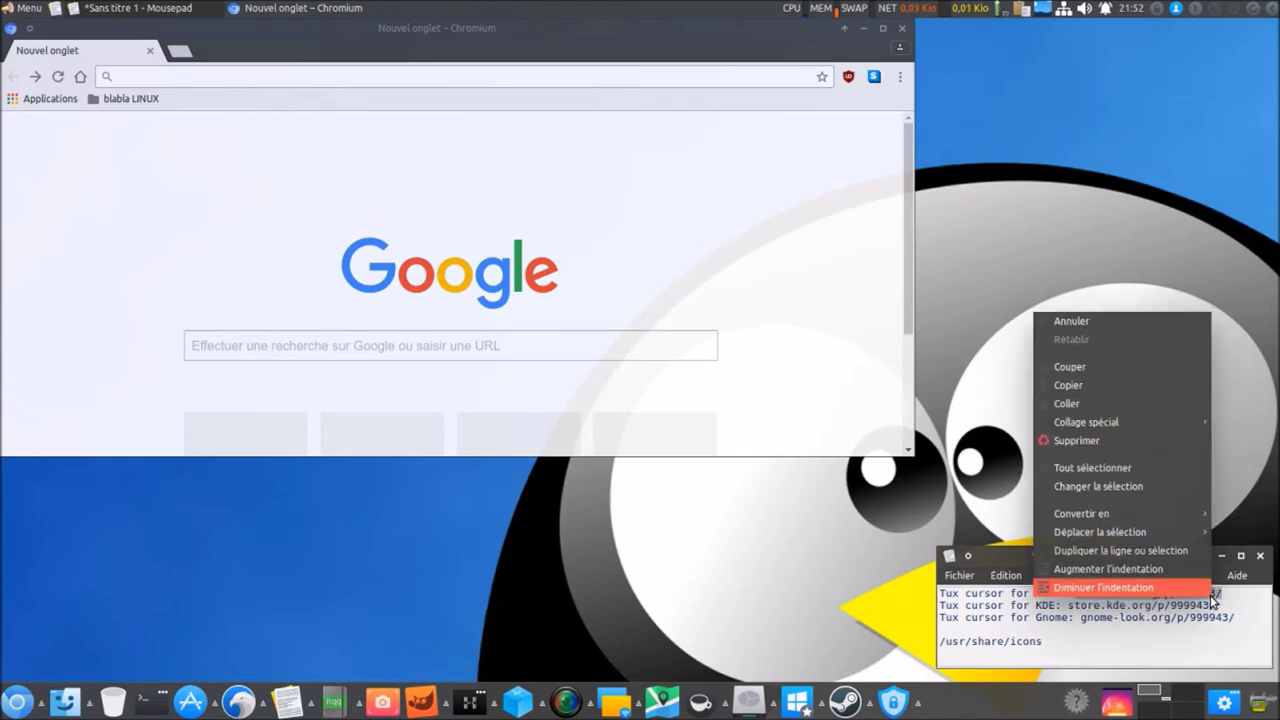
click(1085, 388)
click(534, 82)
right_click(534, 80)
click(579, 168)
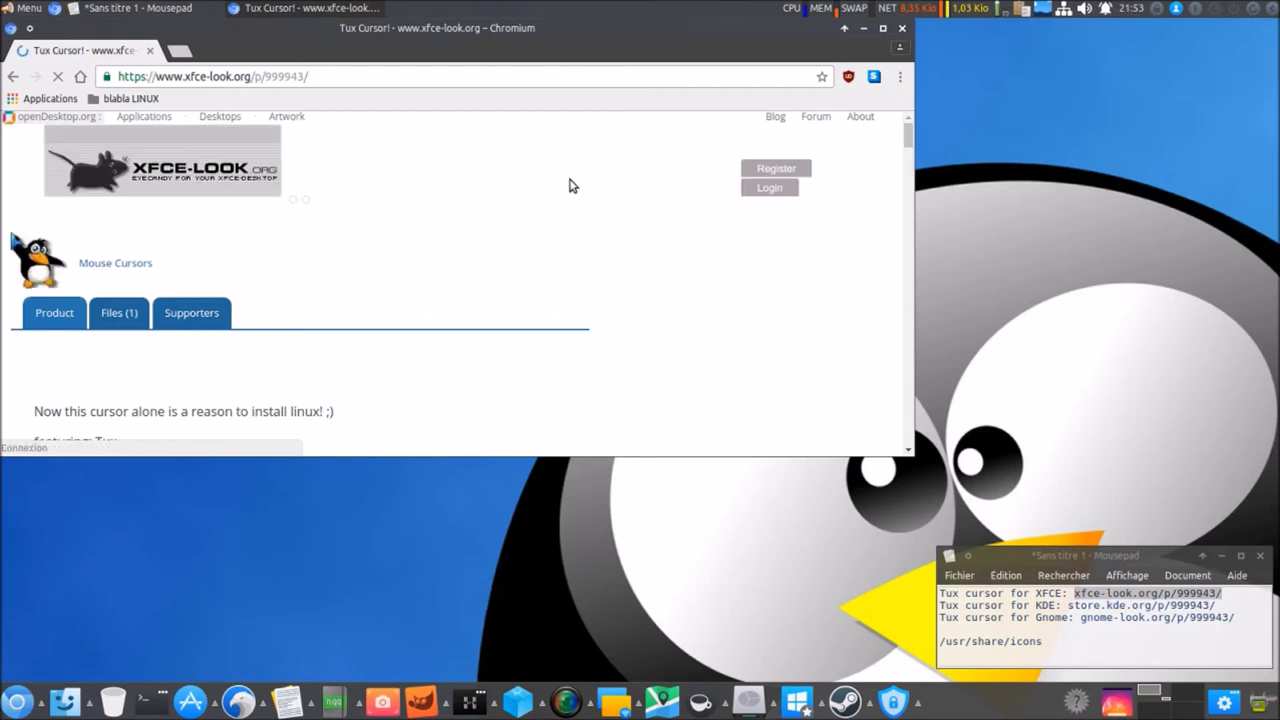
click(883, 29)
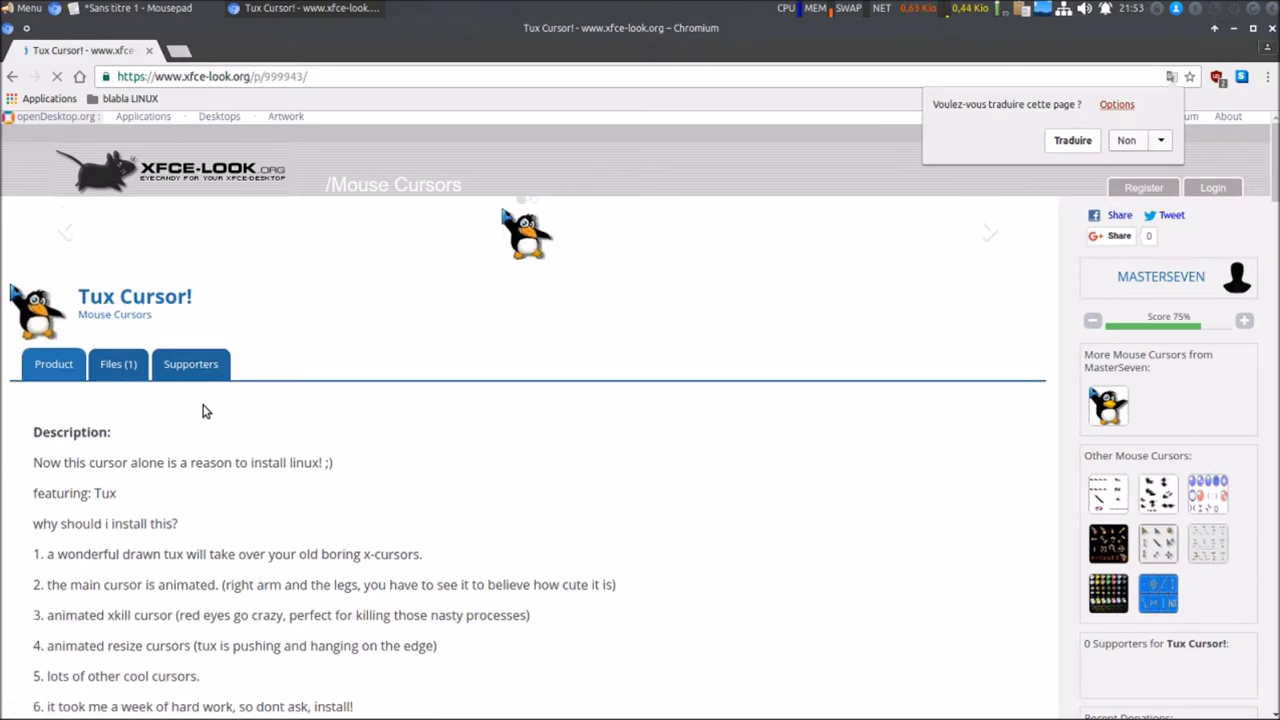
Download 5359-tuxcursor02.tar.gz from the product's files into the Bureau folder and close the browser.
click(113, 368)
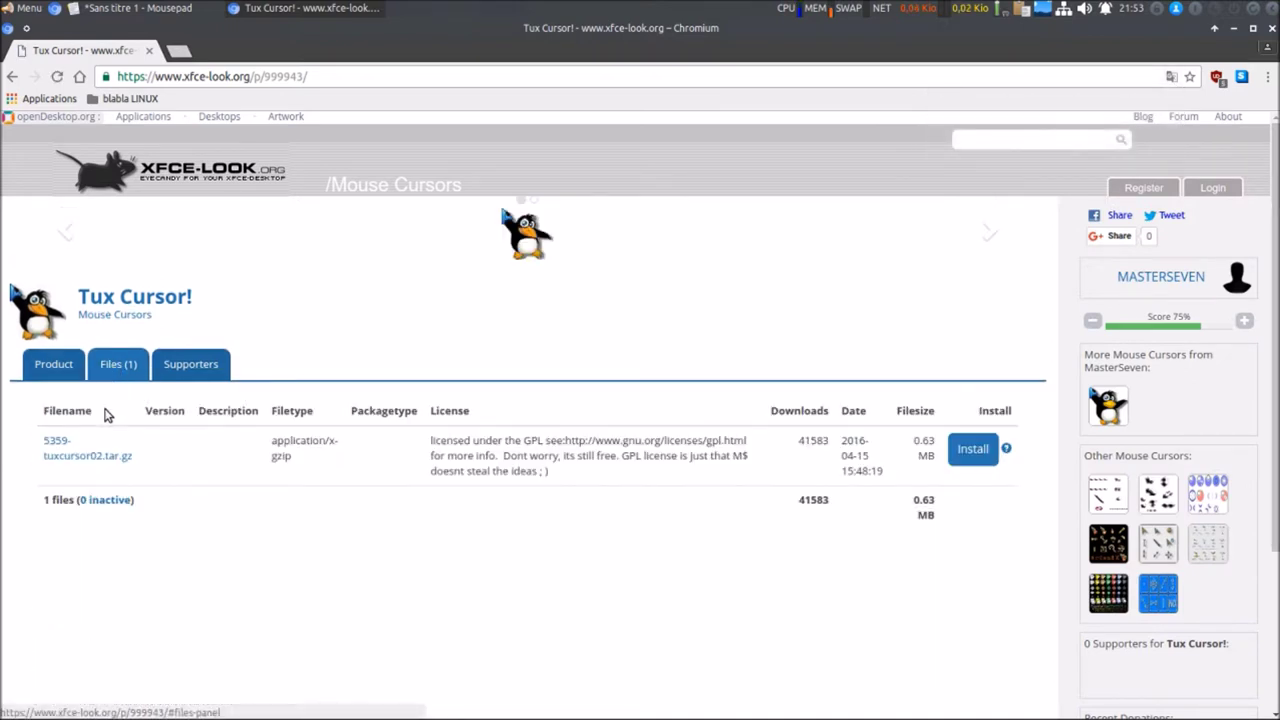
click(97, 462)
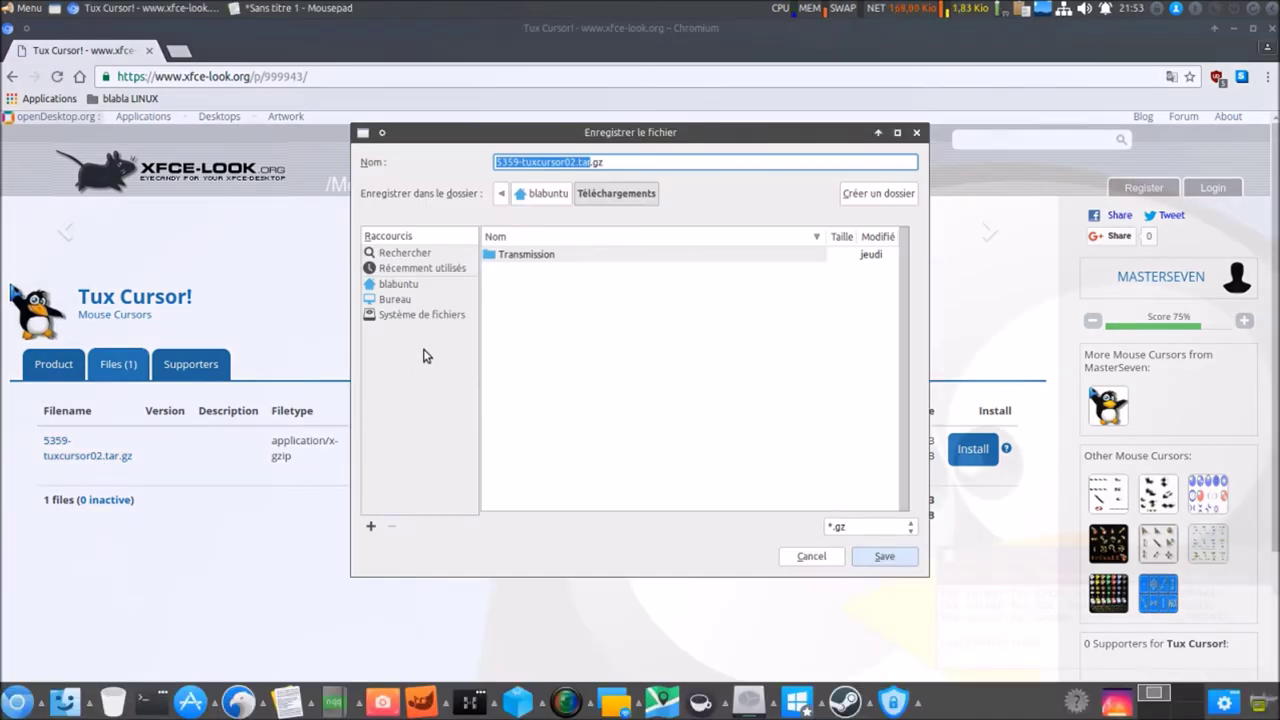
click(400, 284)
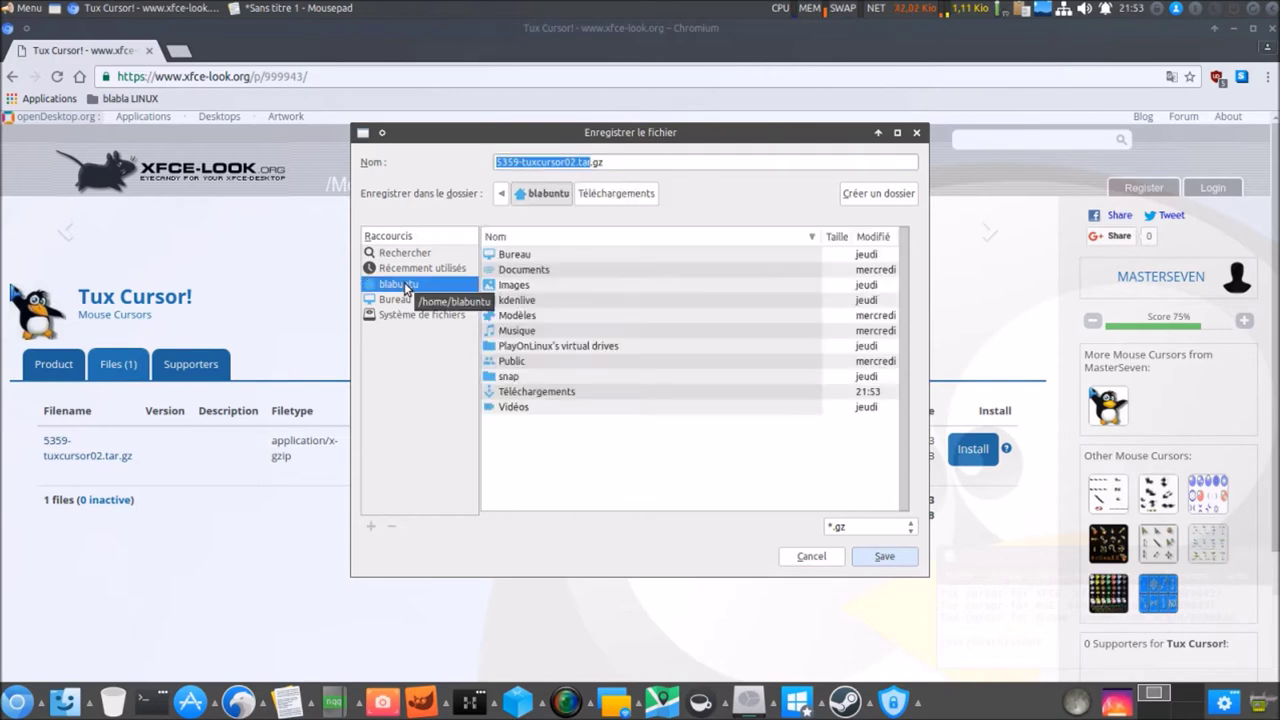
double_click(528, 254)
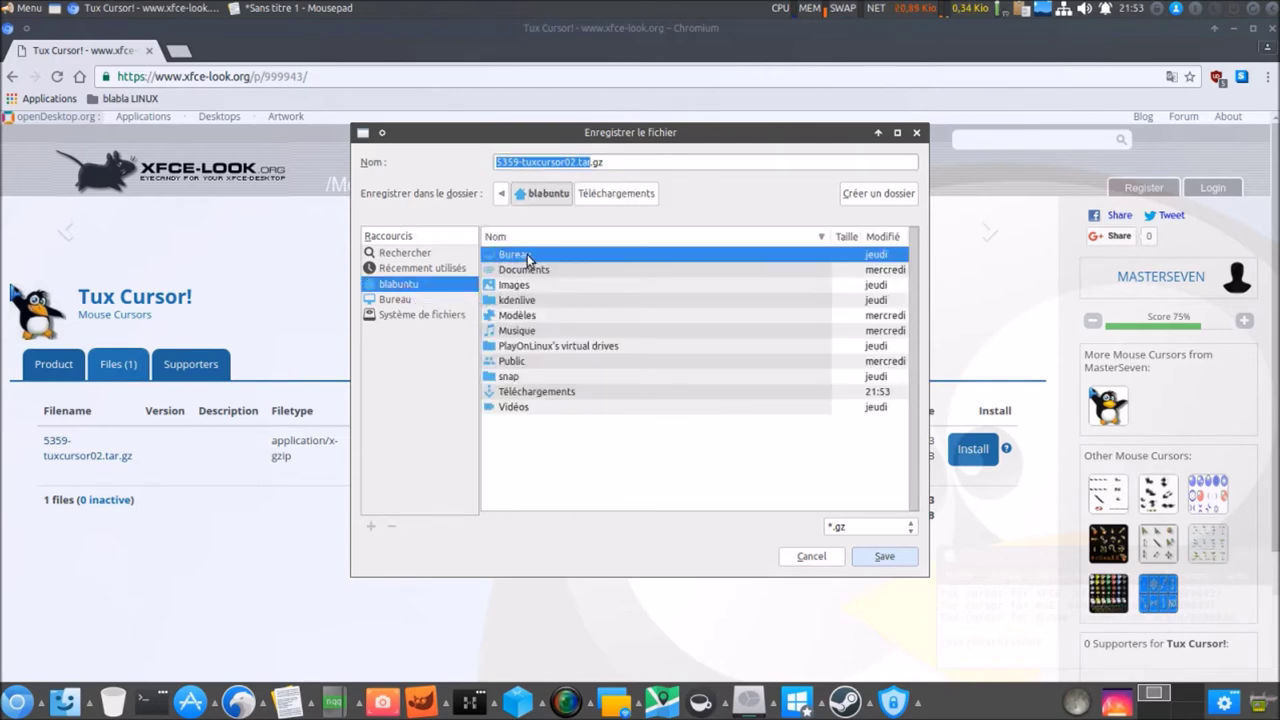
click(866, 559)
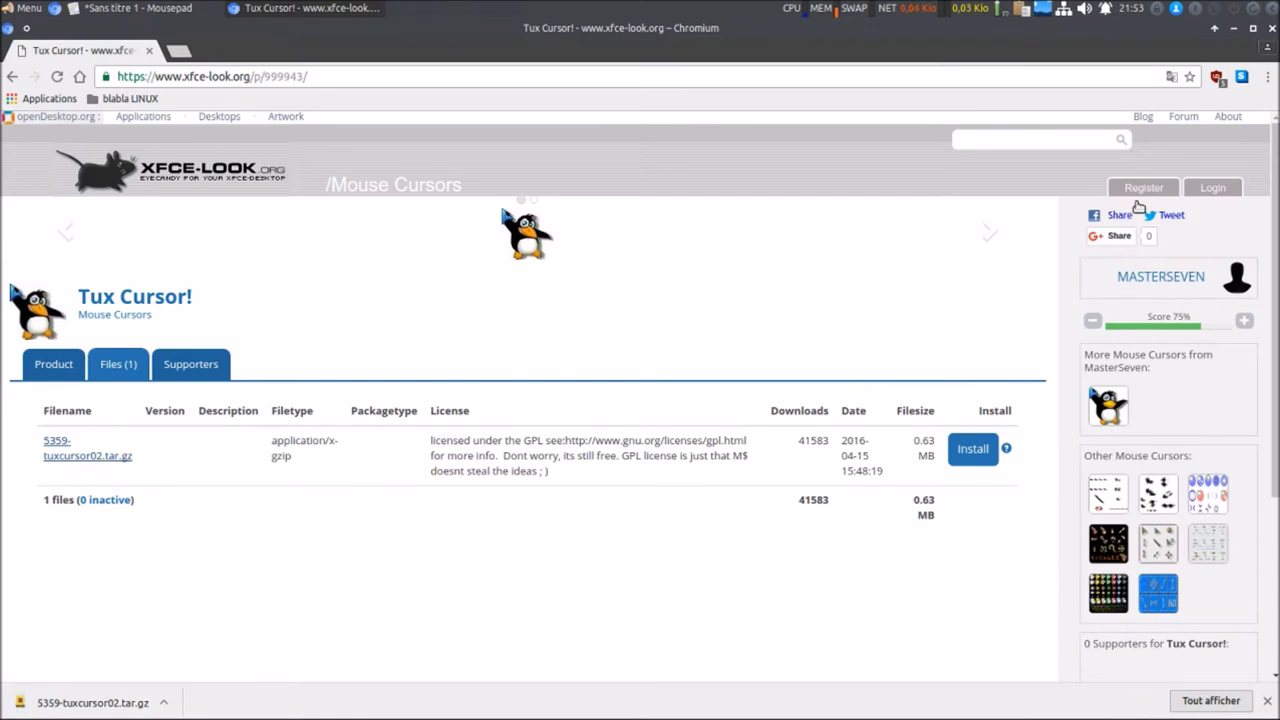
click(1271, 28)
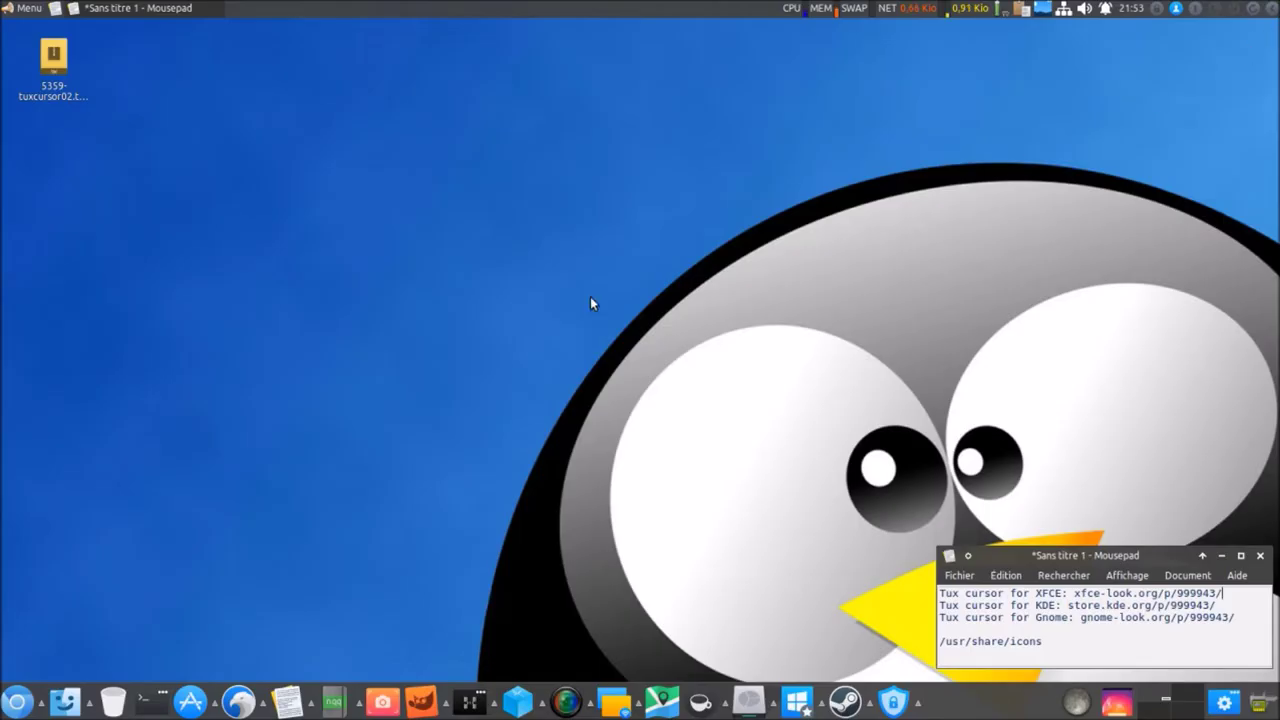
Extract 5359-tuxcursor02.tar.gz in place on the desktop and send the archive to the trash.
click(55, 63)
right_click(55, 63)
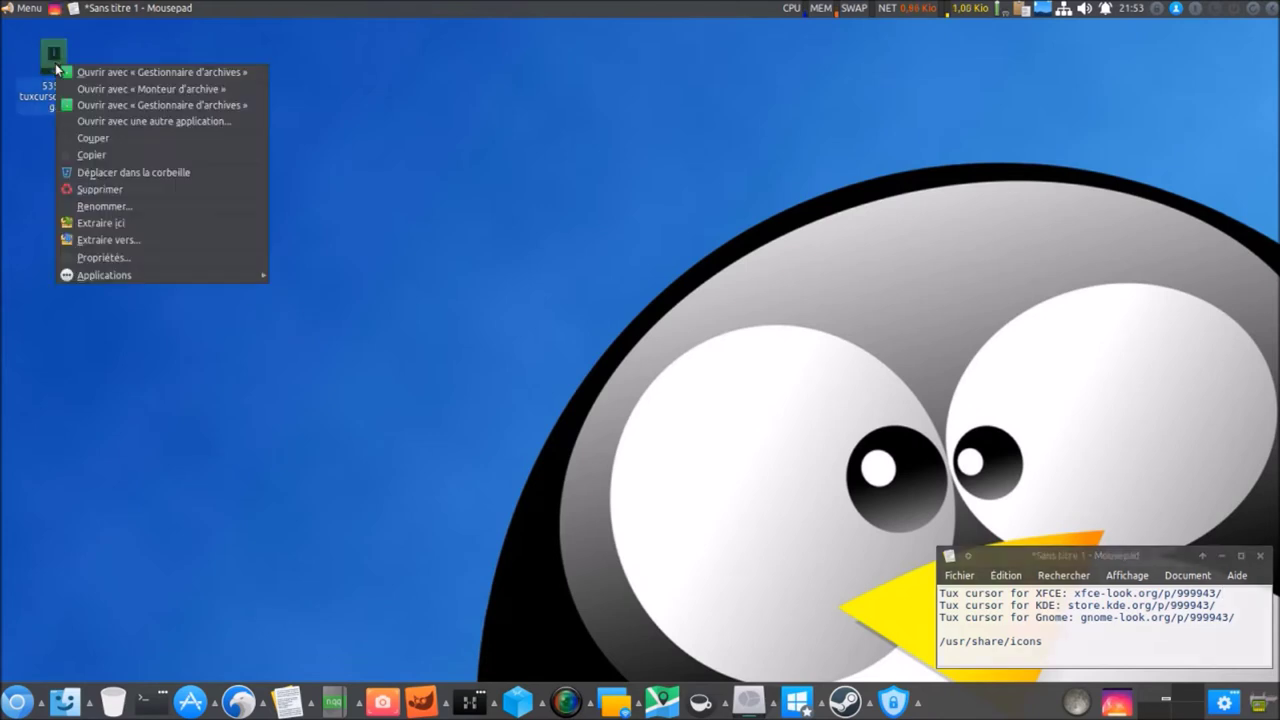
click(101, 223)
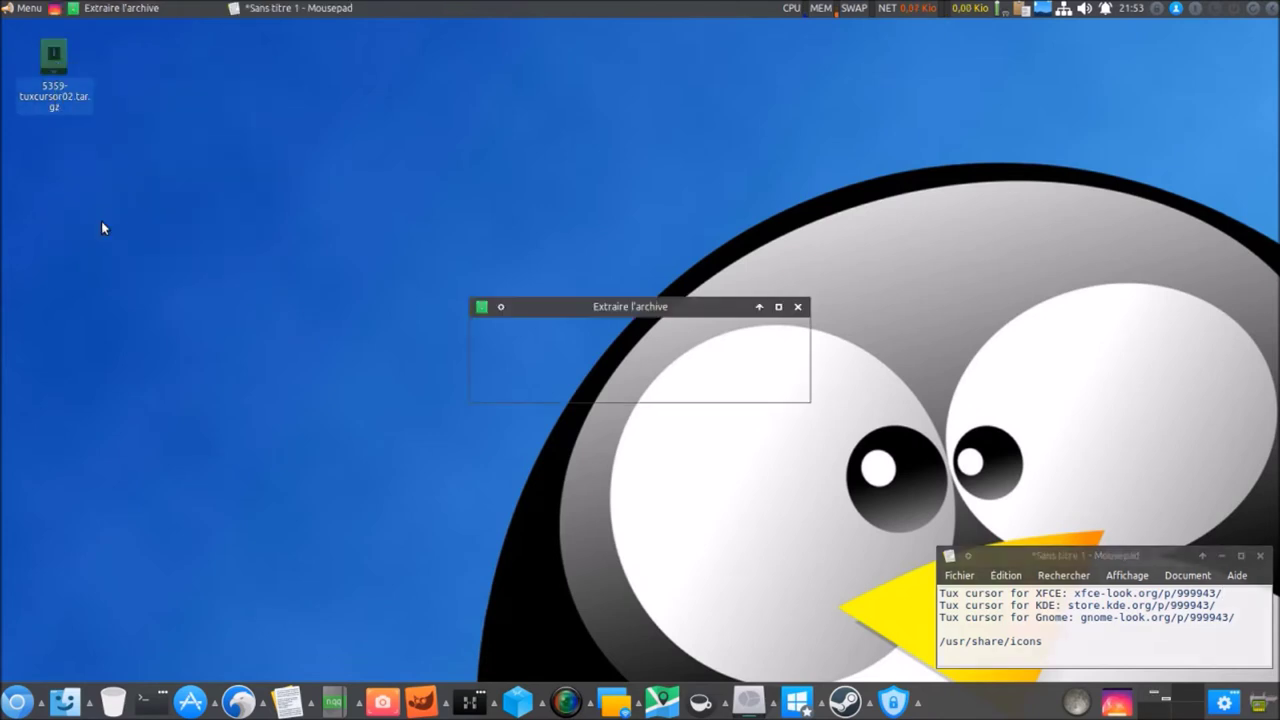
right_click(57, 92)
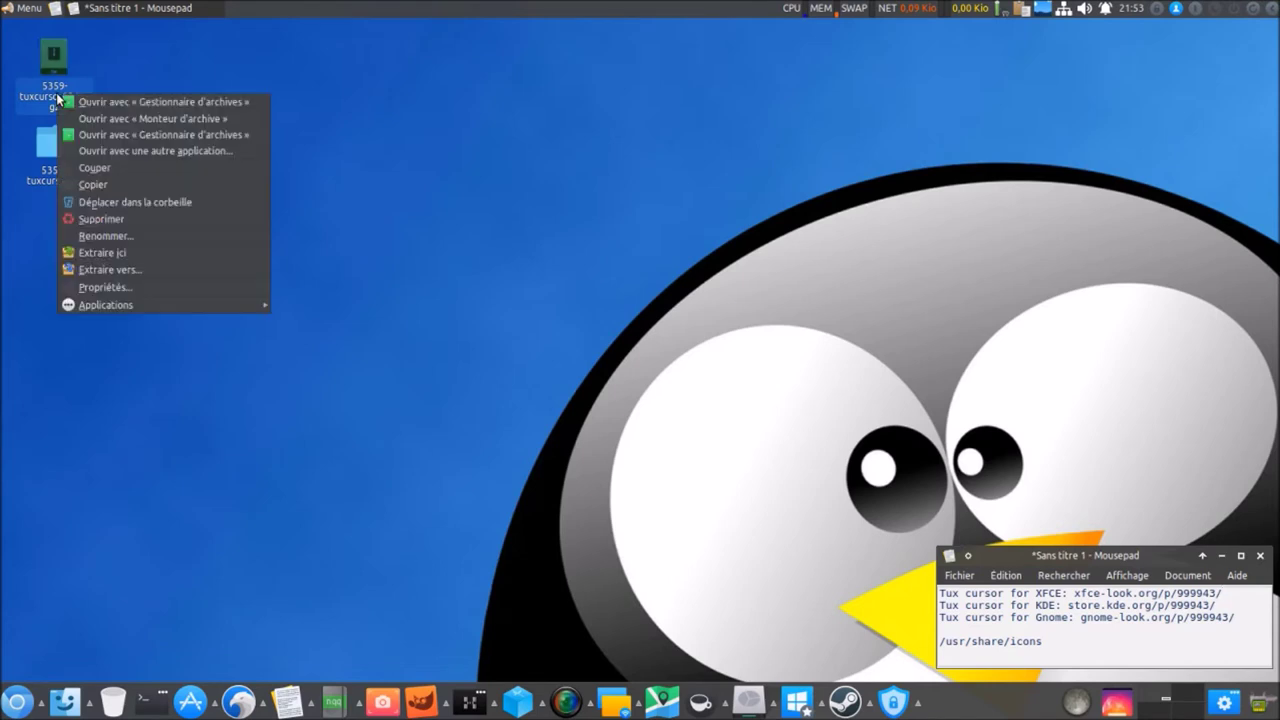
click(113, 202)
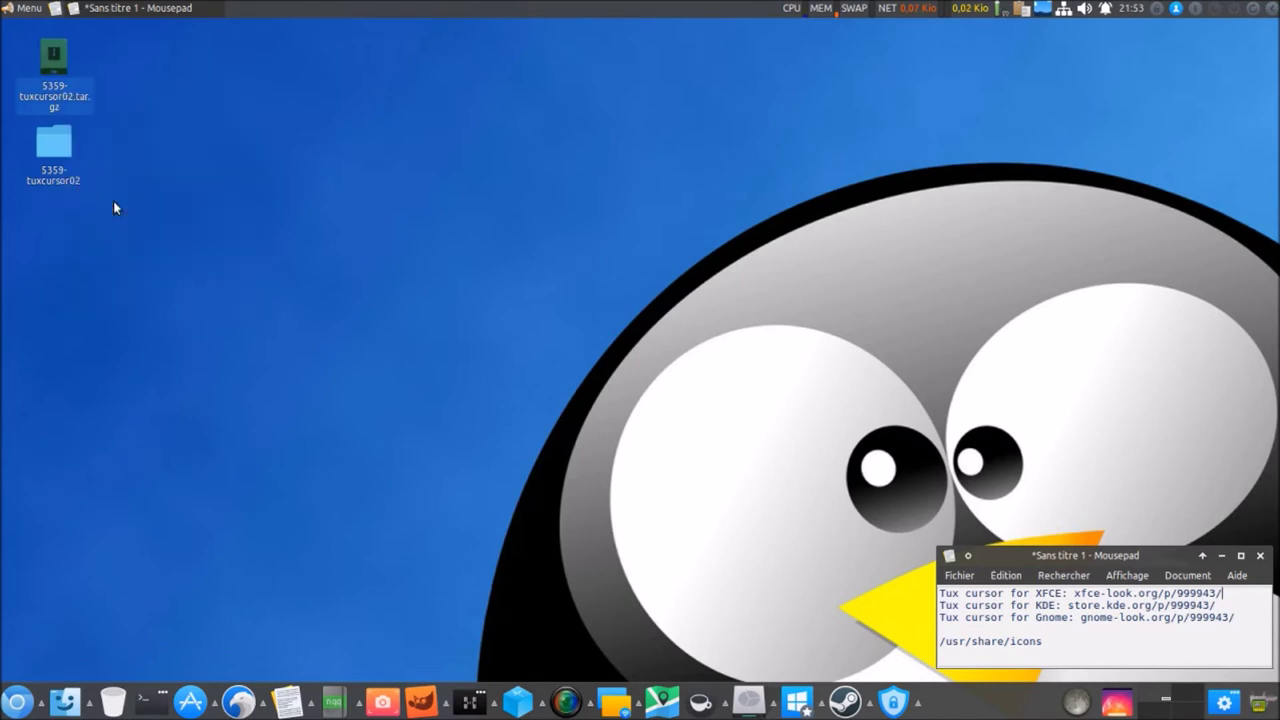
In the 5359-tuxcursor02 folder, extract tuxshadow.tar.gz in place and send that archive to the trash.
double_click(56, 142)
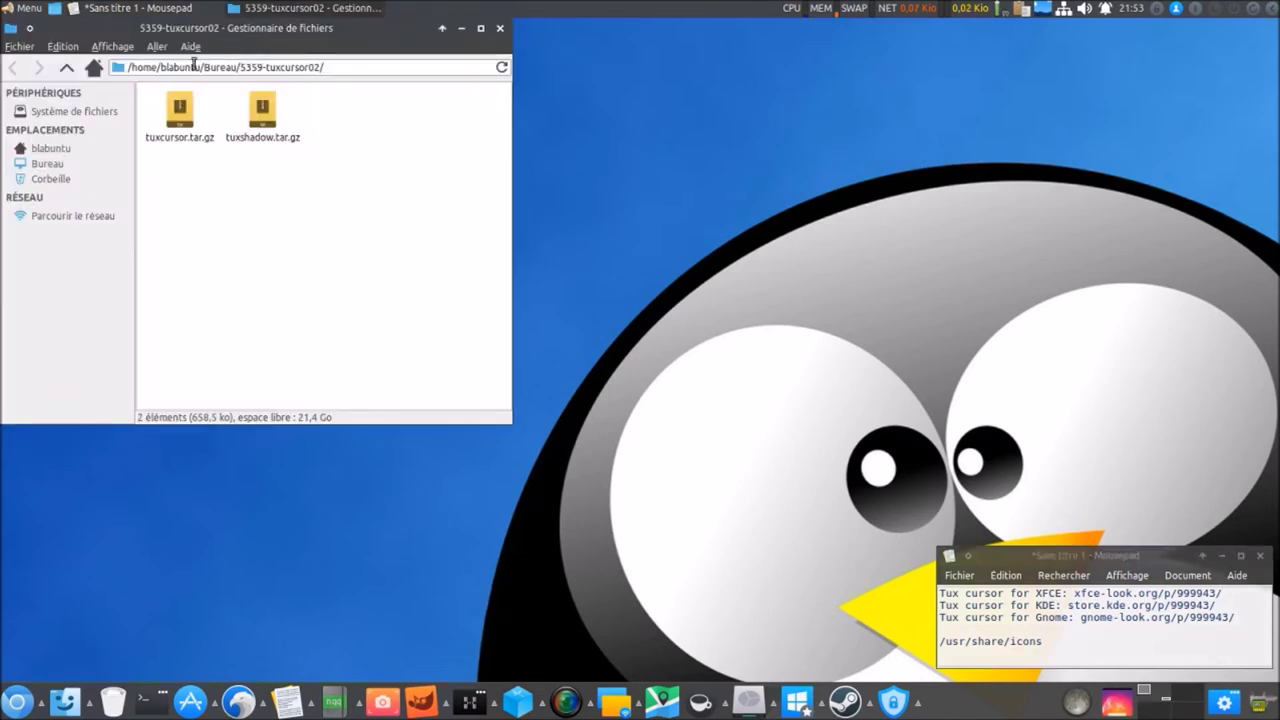
drag(232, 34, 388, 78)
click(418, 160)
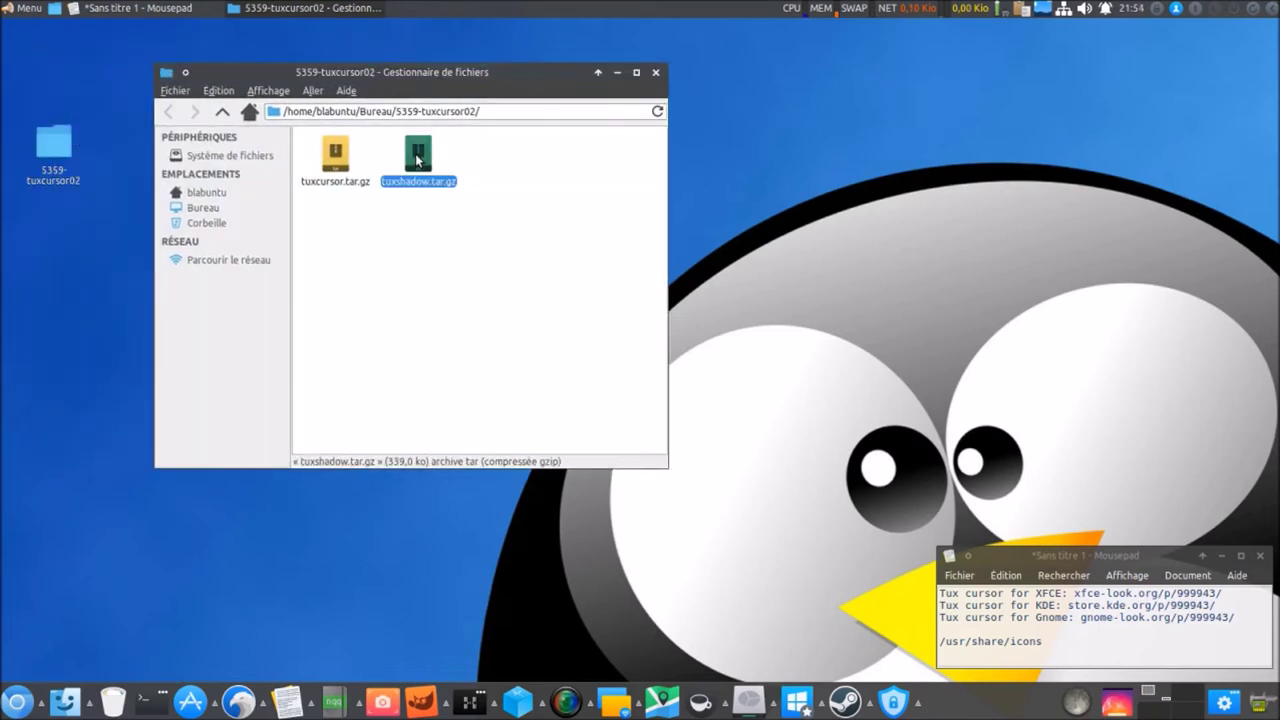
right_click(418, 160)
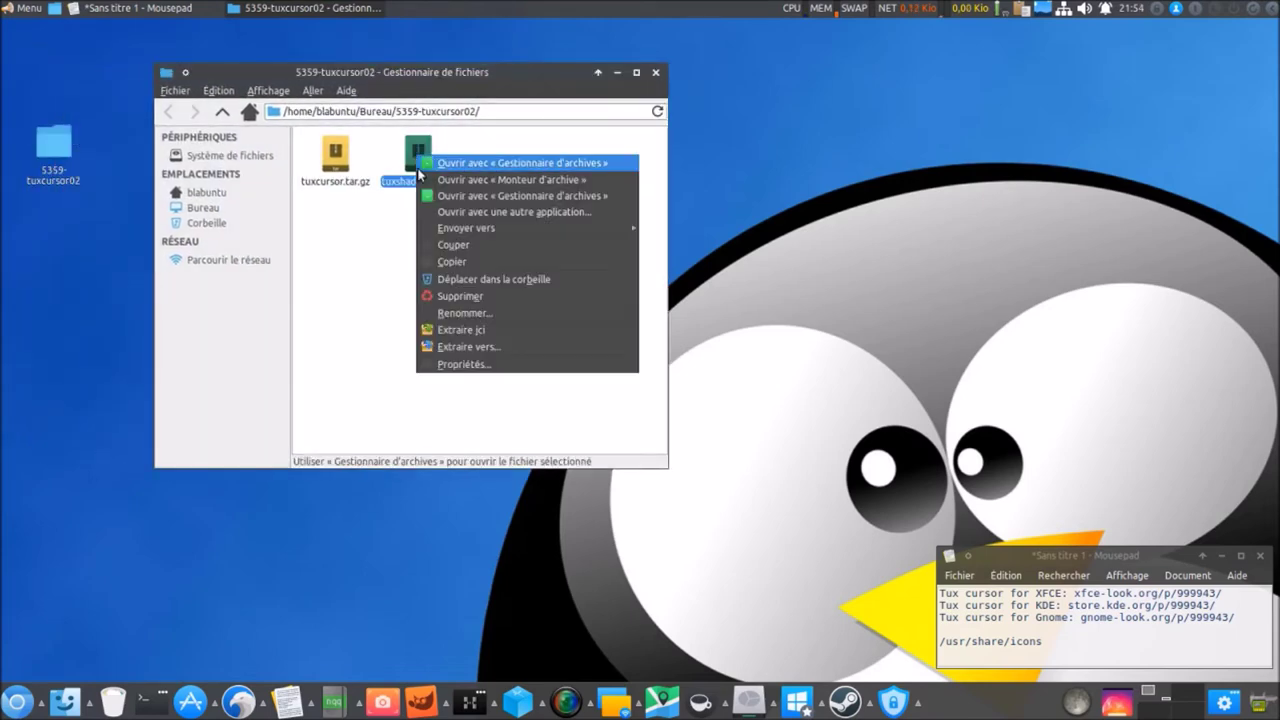
click(455, 335)
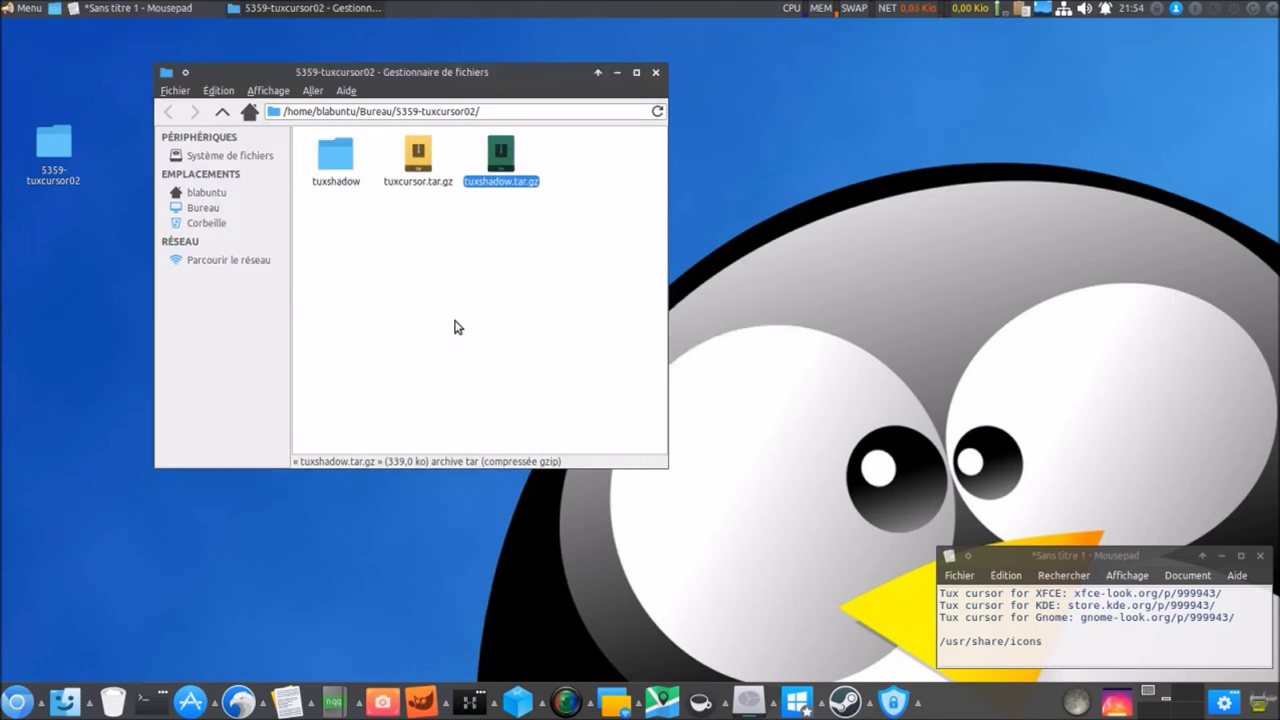
right_click(501, 182)
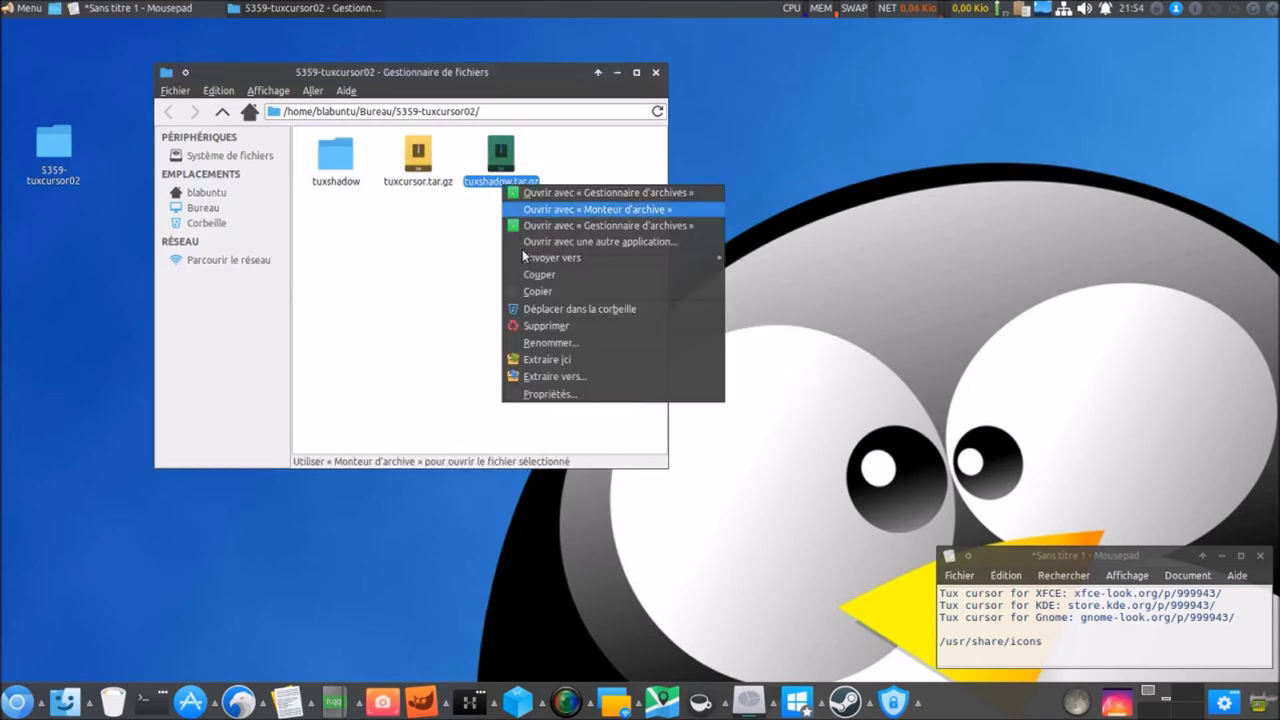
click(515, 308)
Rename the tuxcursor folder inside the tuxshadow folder as tuxcursor_shadow.
double_click(338, 158)
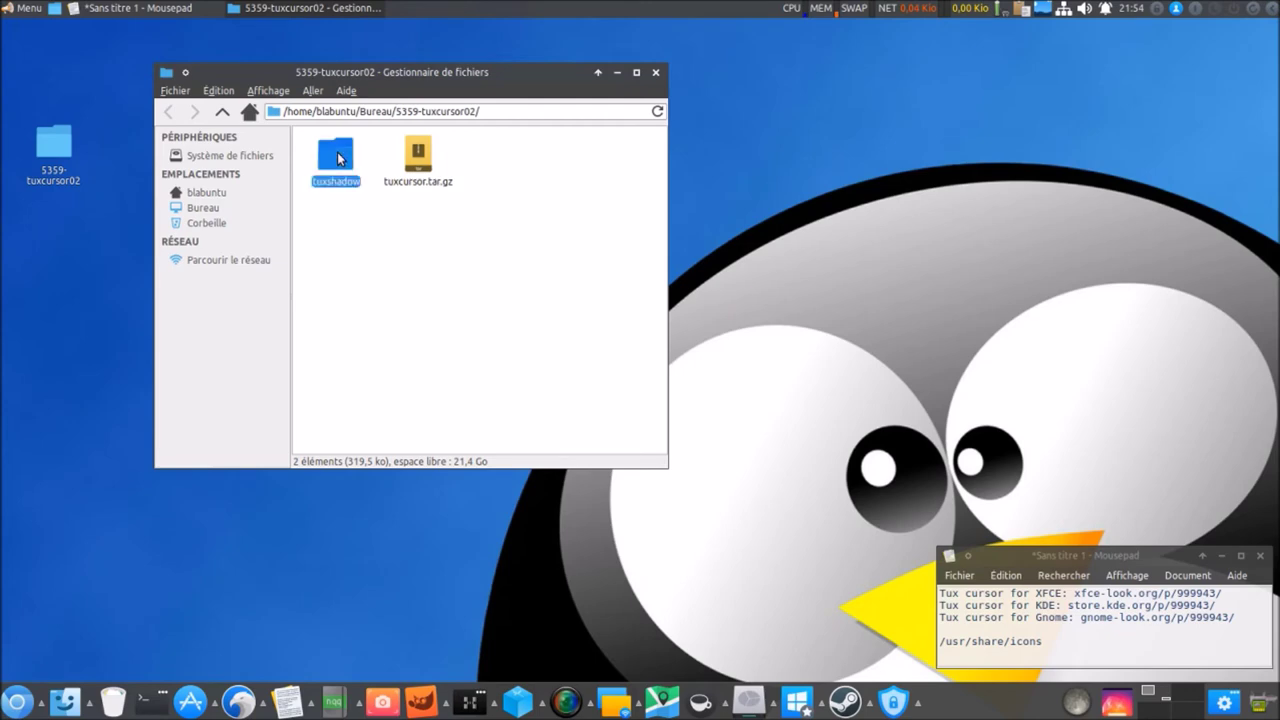
click(367, 150)
right_click(367, 150)
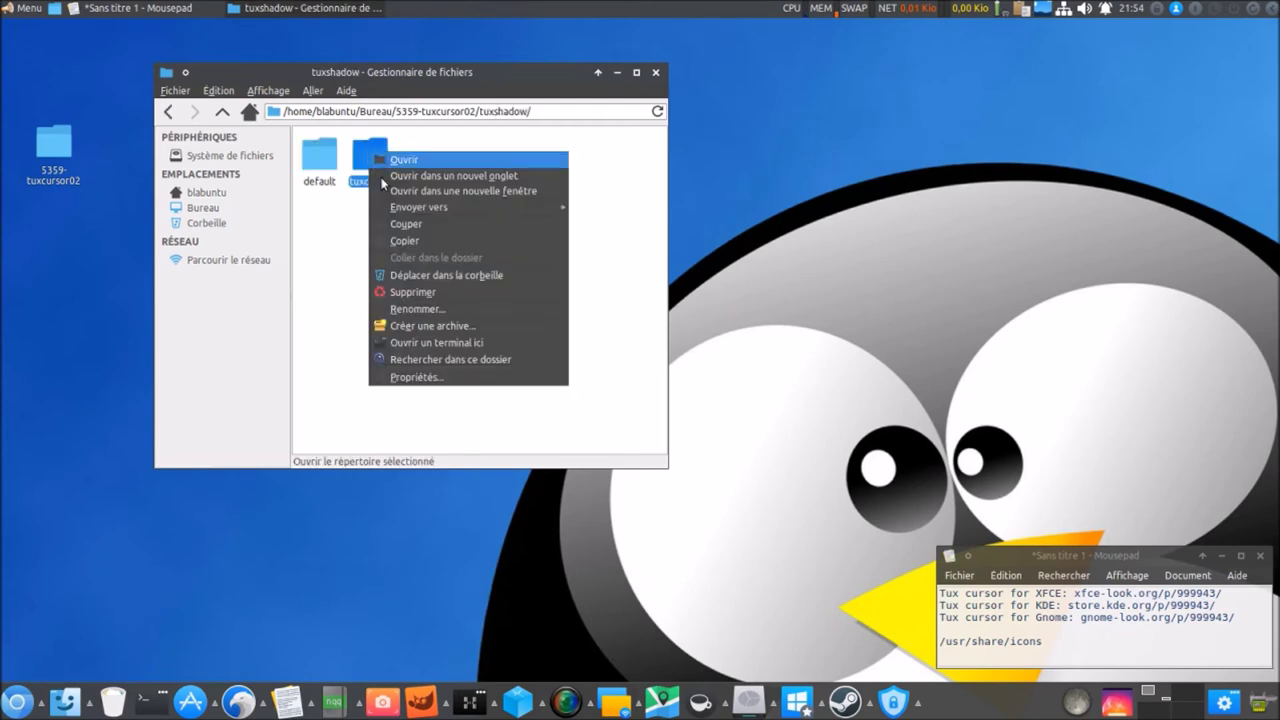
click(415, 308)
key(End)
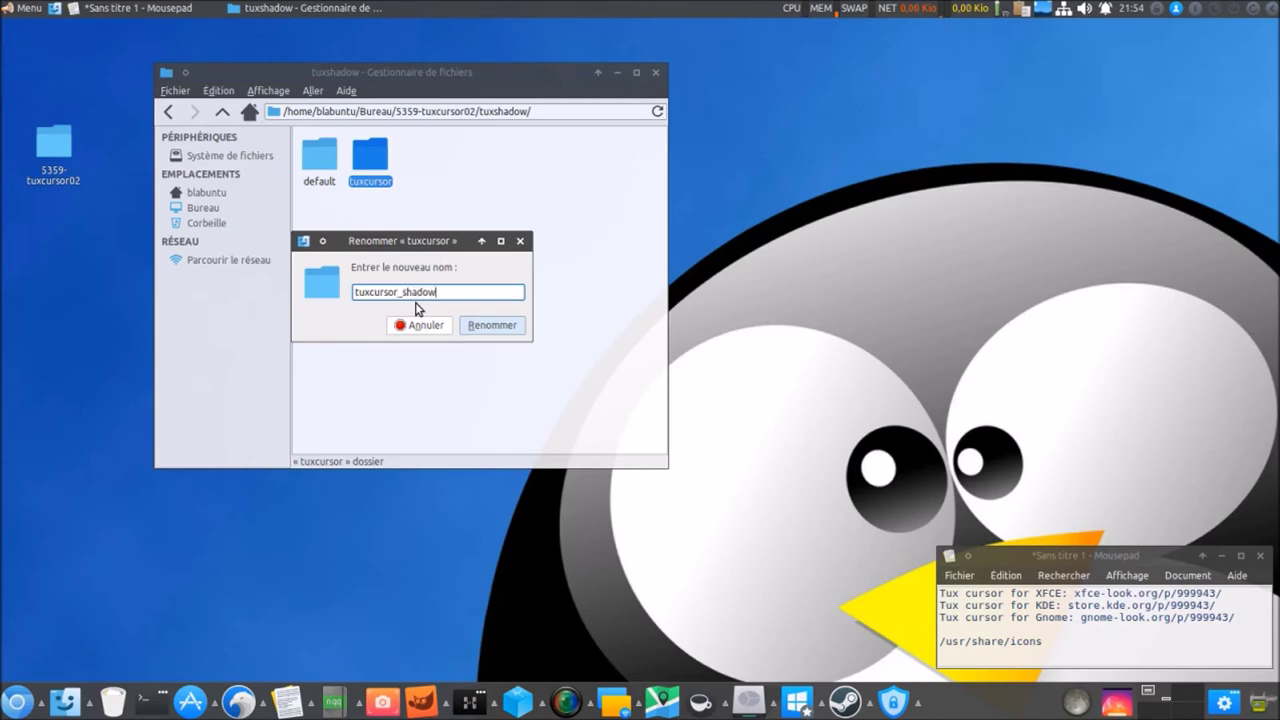
key(Return)
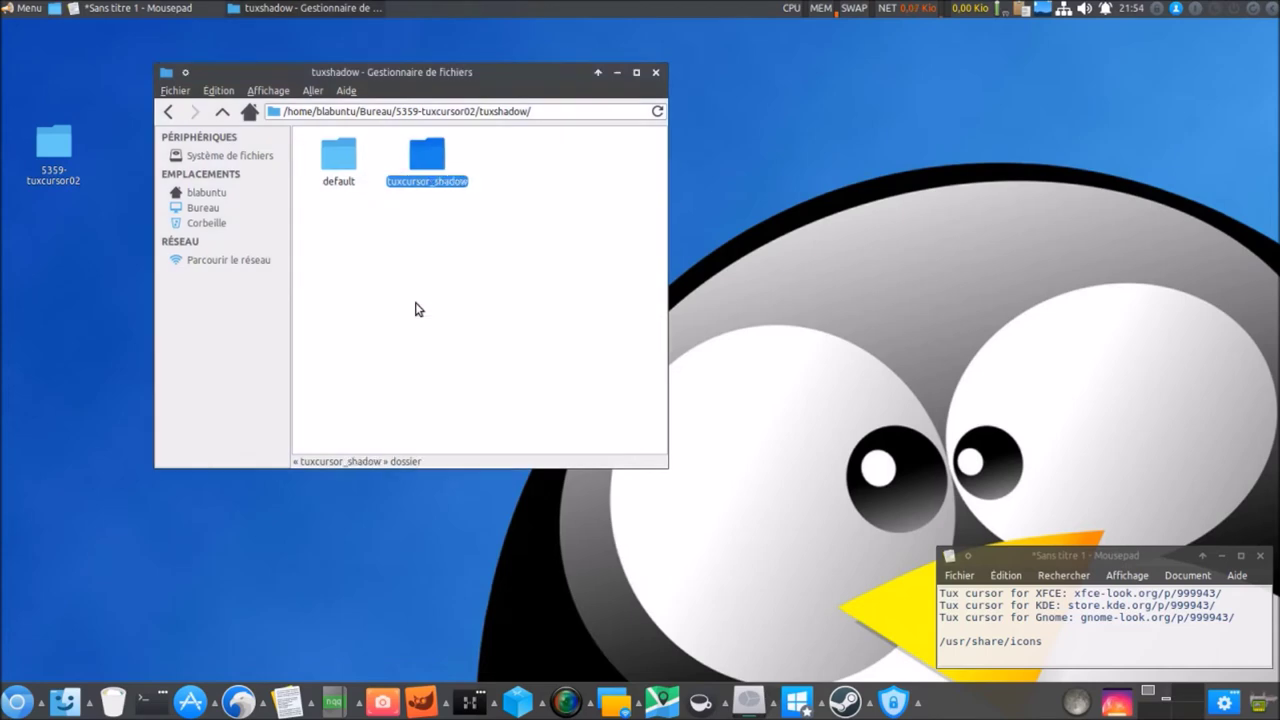
Move the tuxcursor_shadow folder up one level into the 5359-tuxcursor02 folder.
right_click(426, 153)
click(470, 227)
click(168, 112)
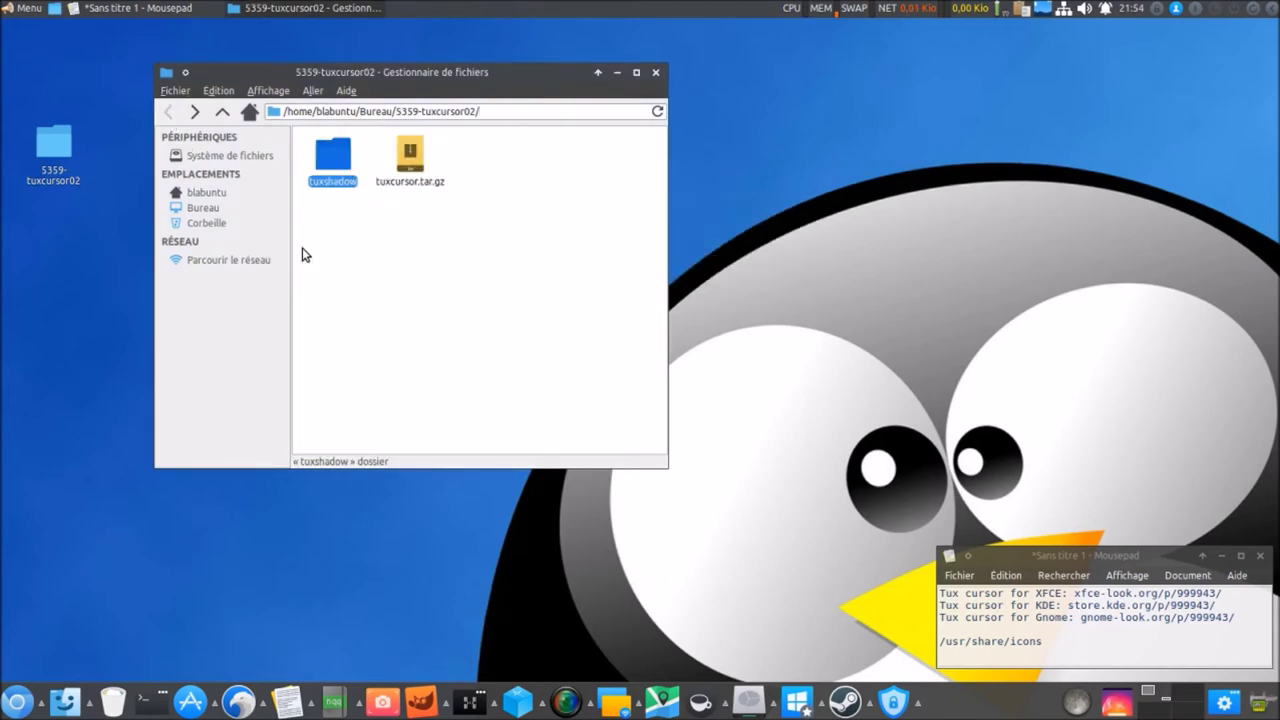
click(381, 283)
right_click(381, 278)
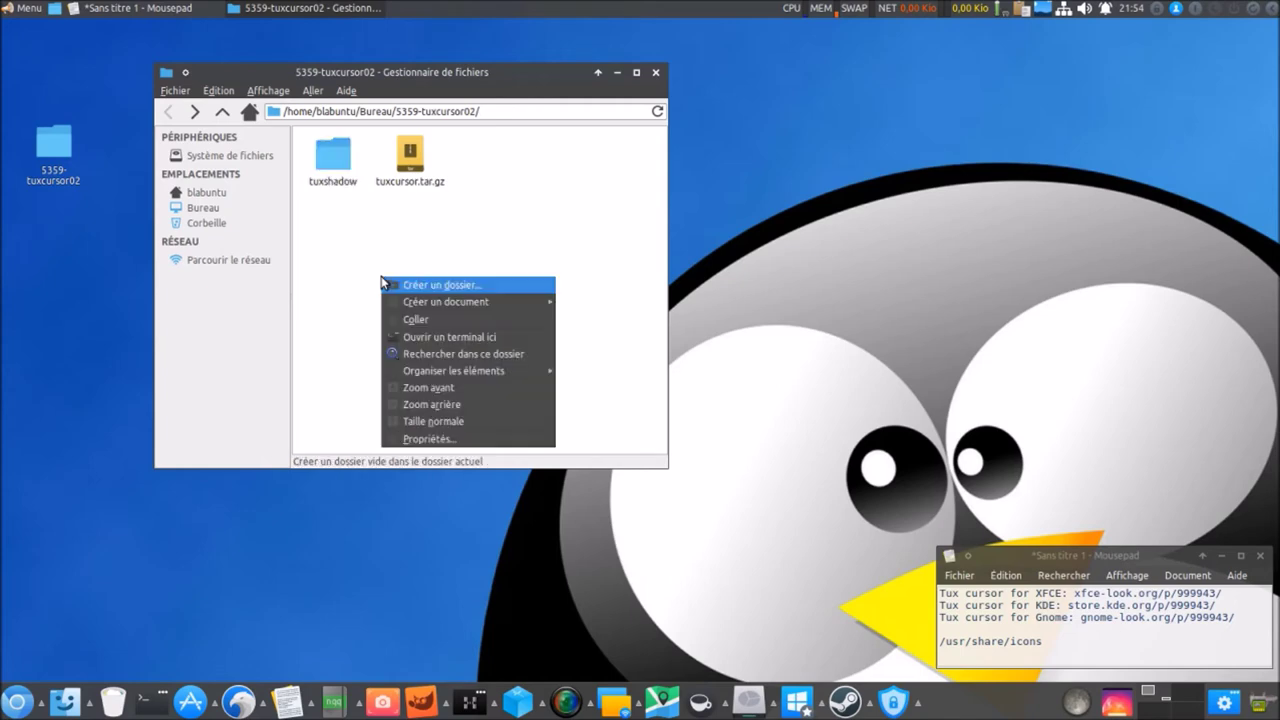
click(404, 320)
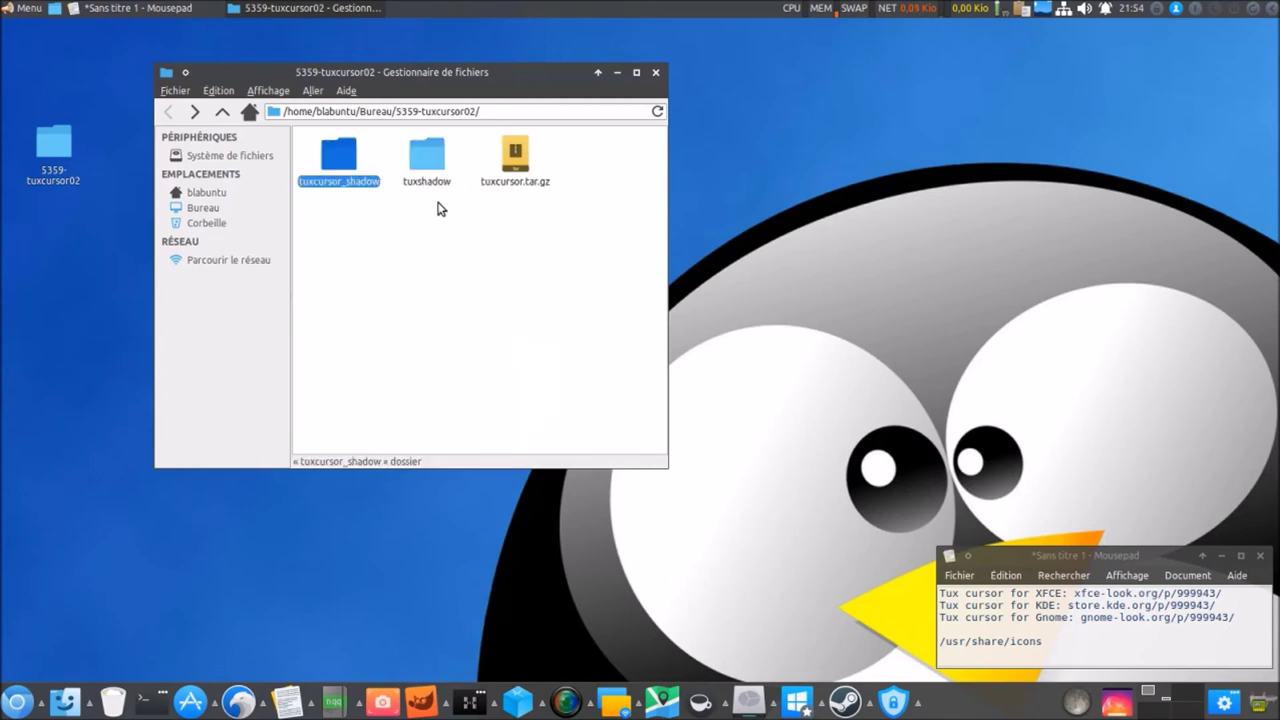
Send the leftover tuxshadow folder to the trash.
click(430, 156)
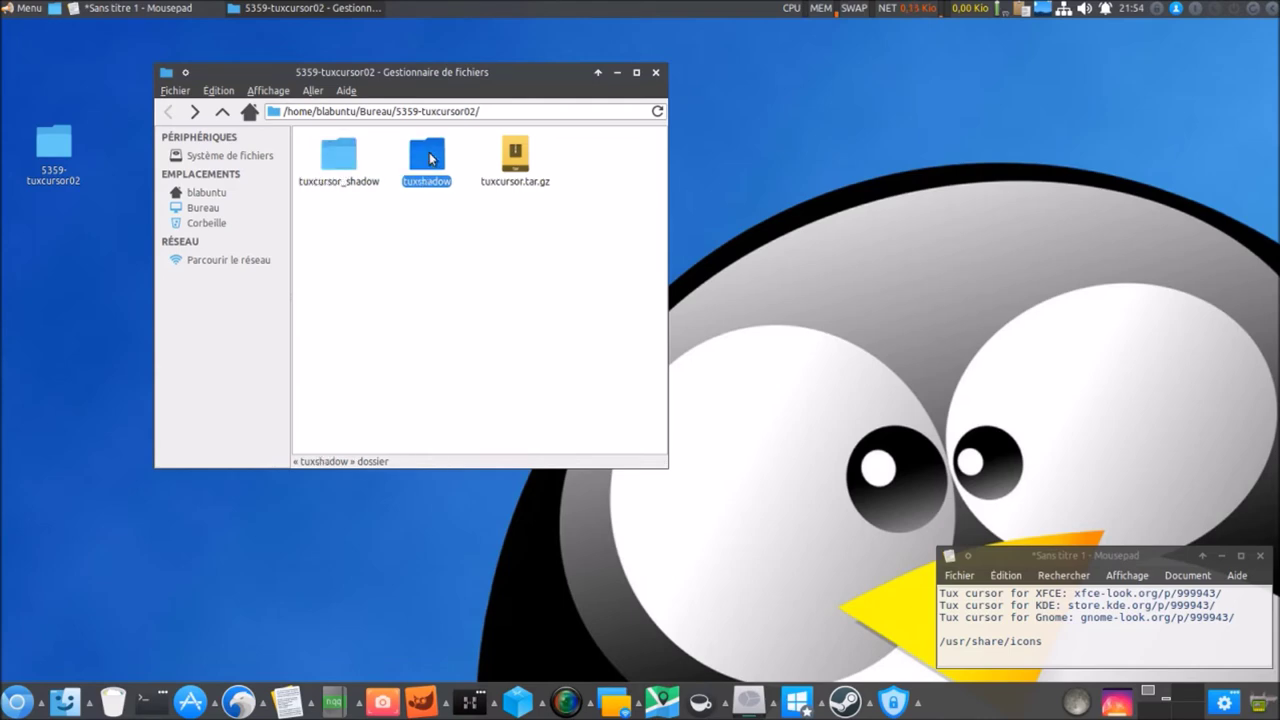
right_click(429, 154)
click(459, 277)
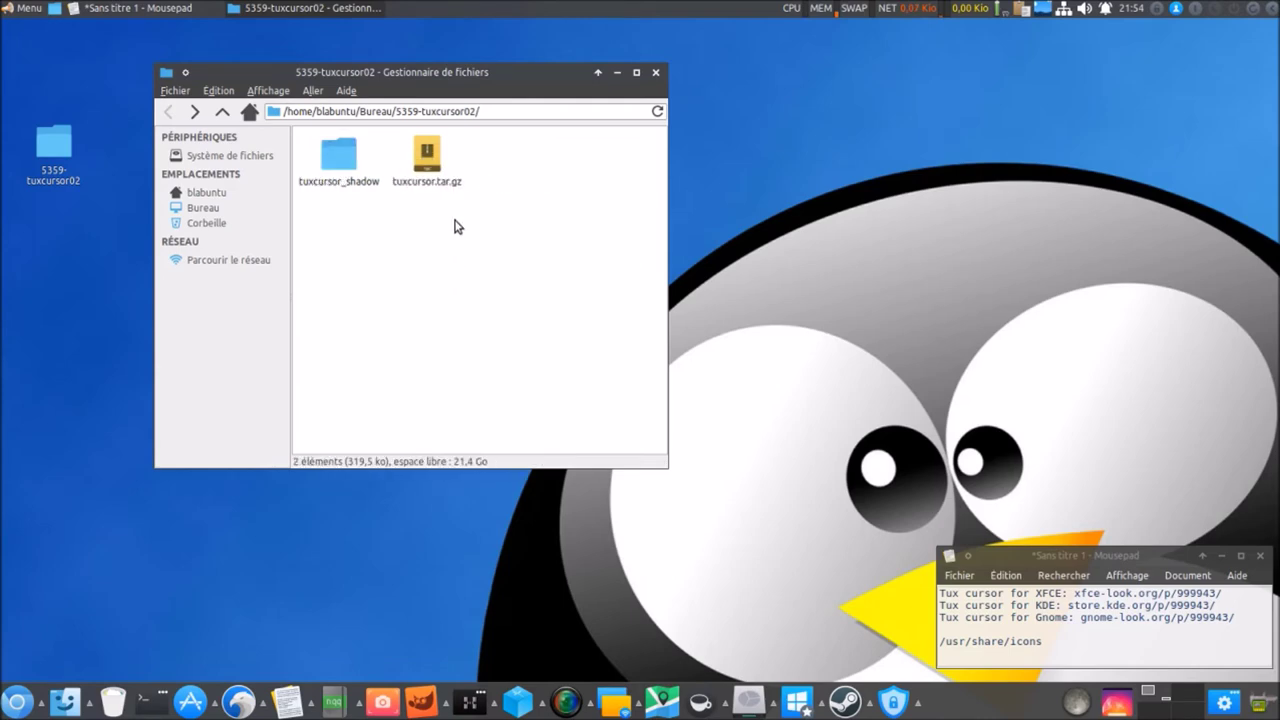
Extract tuxcursor.tar.gz in place in the 5359-tuxcursor02 folder and send the archive to the trash.
right_click(431, 166)
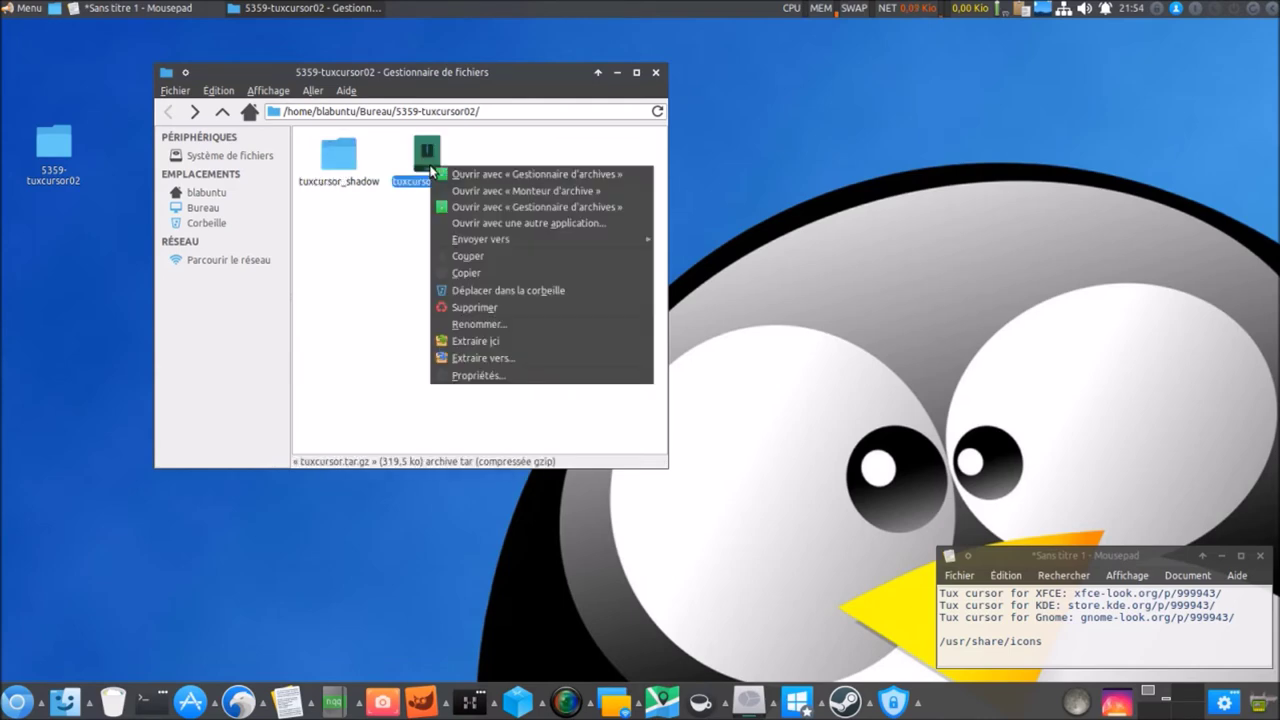
click(467, 341)
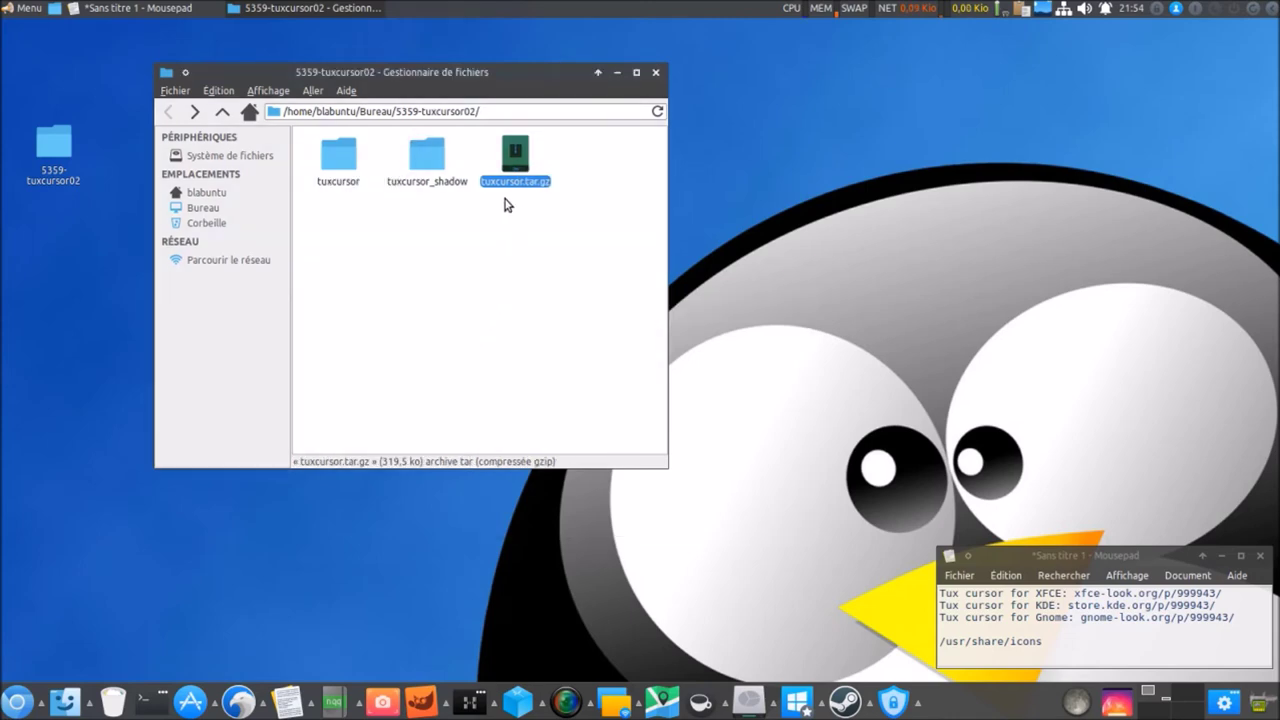
right_click(521, 161)
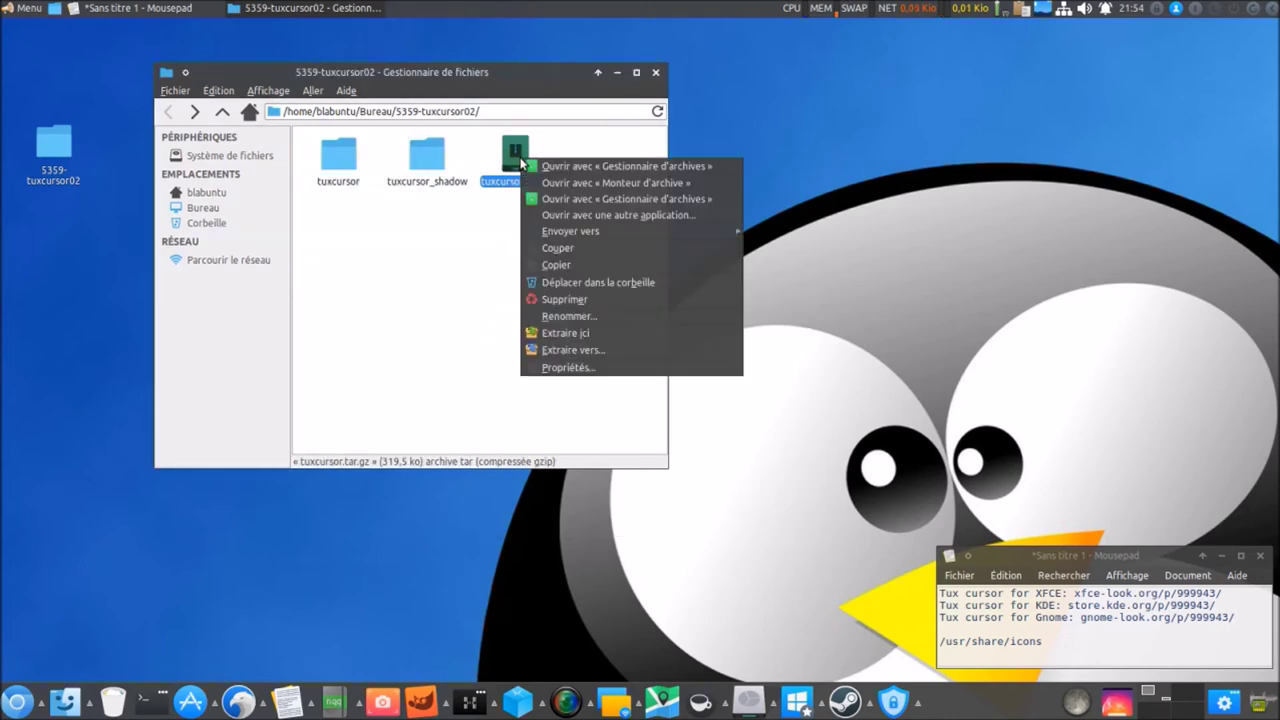
click(563, 283)
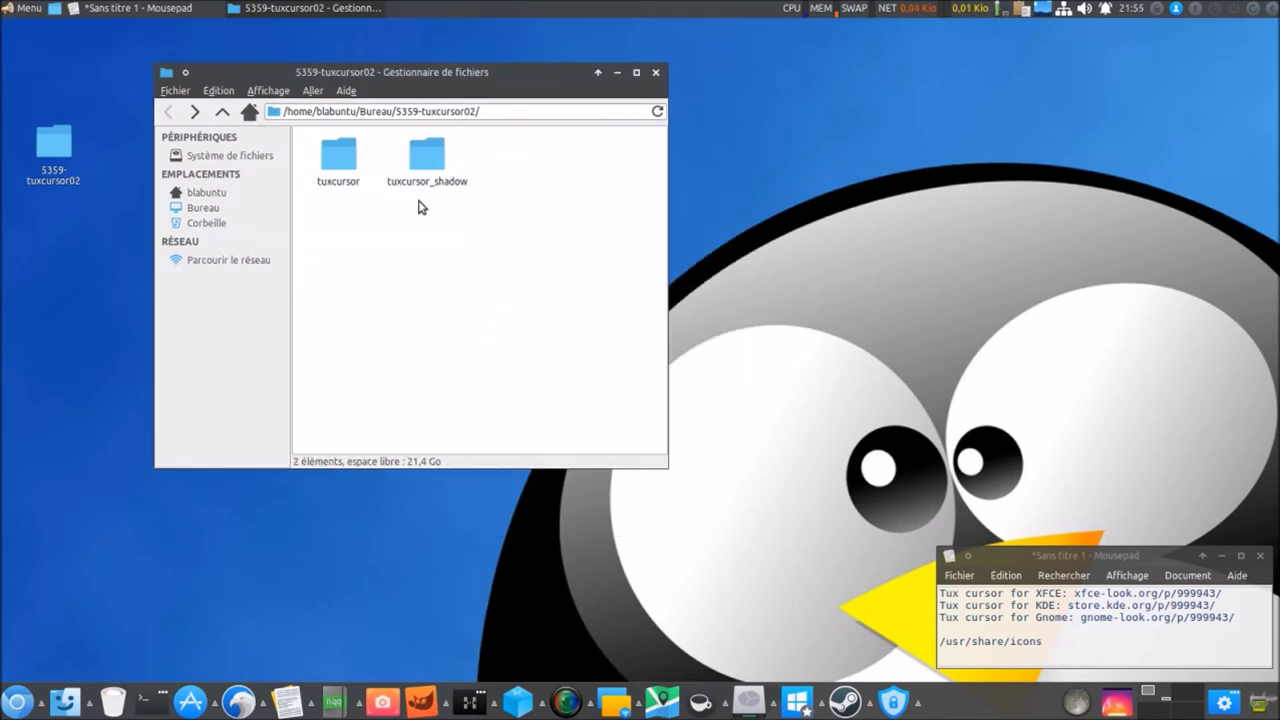
Copy the tuxcursor folder nested inside tuxcursor onto the desktop and move the tuxcursor_shadow folder there as well.
double_click(338, 158)
click(376, 153)
right_click(376, 154)
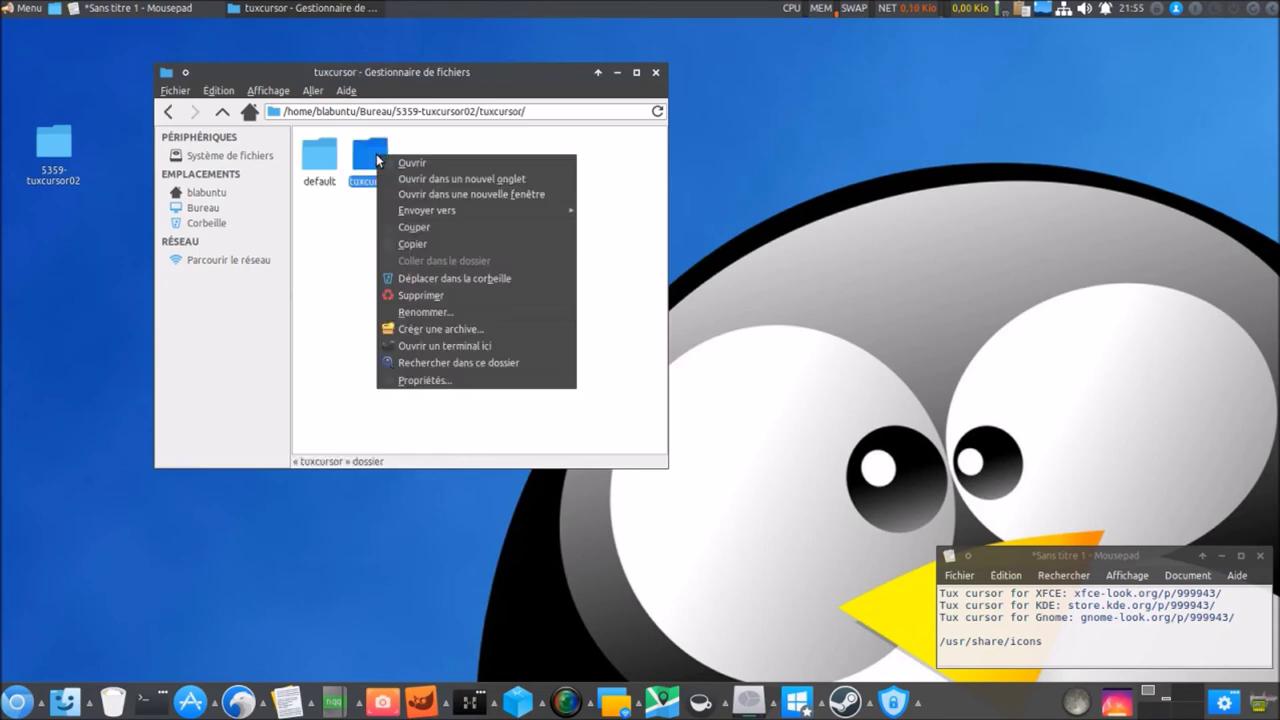
click(408, 244)
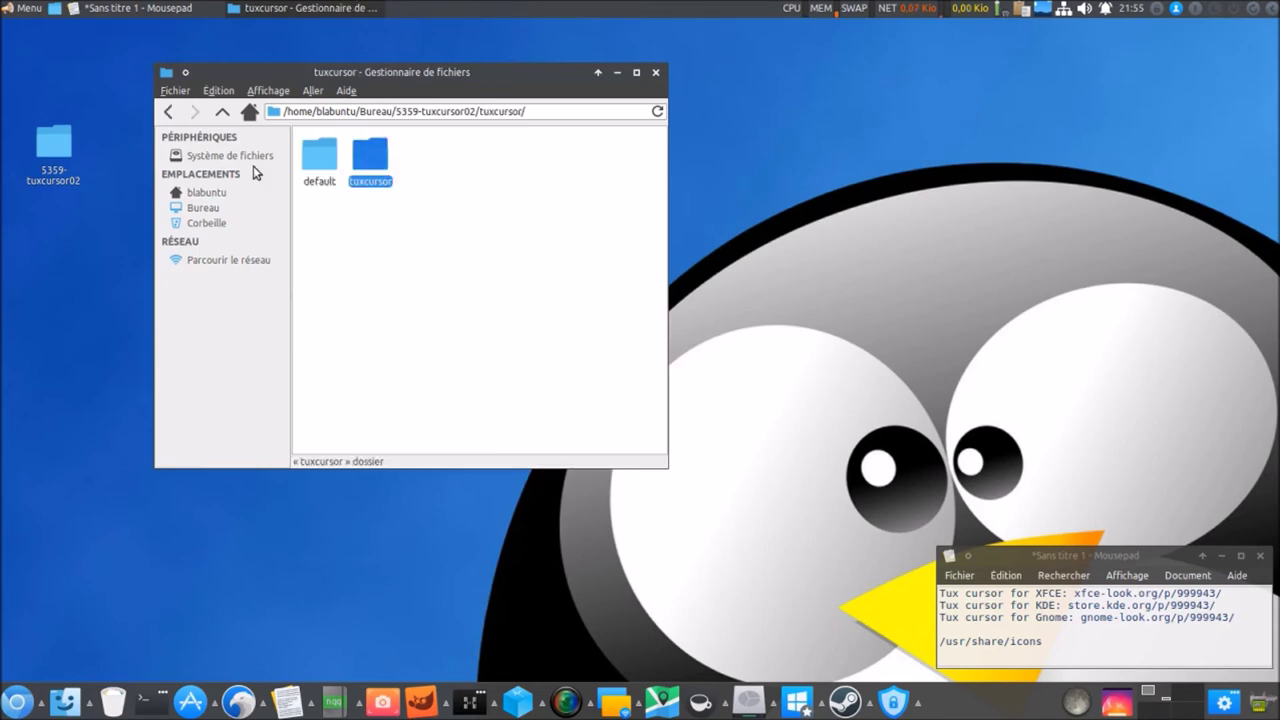
click(167, 113)
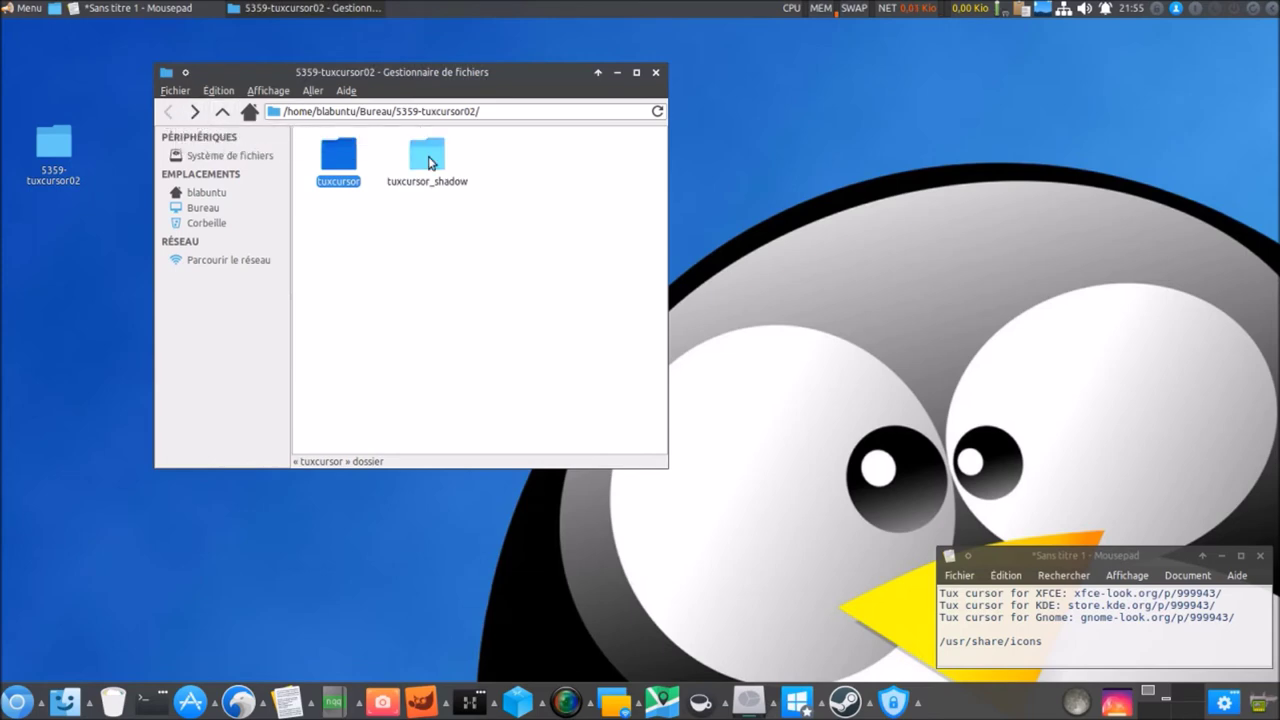
drag(430, 163, 351, 522)
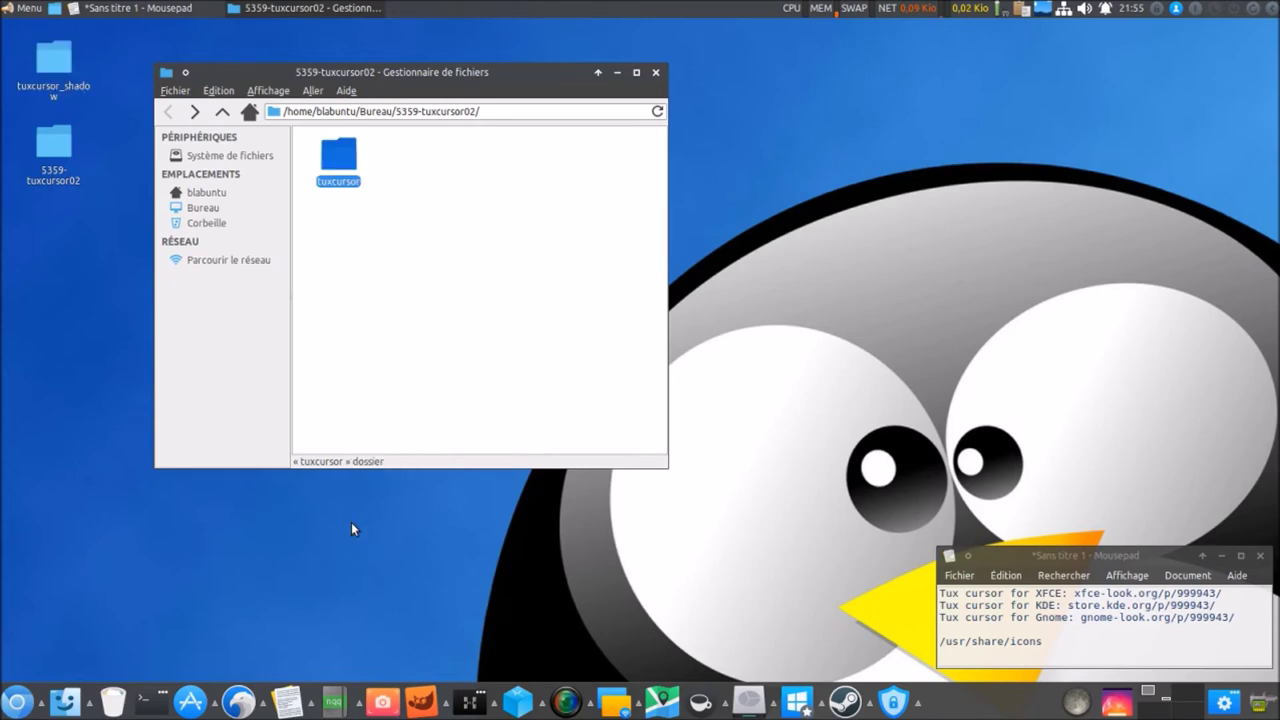
right_click(40, 329)
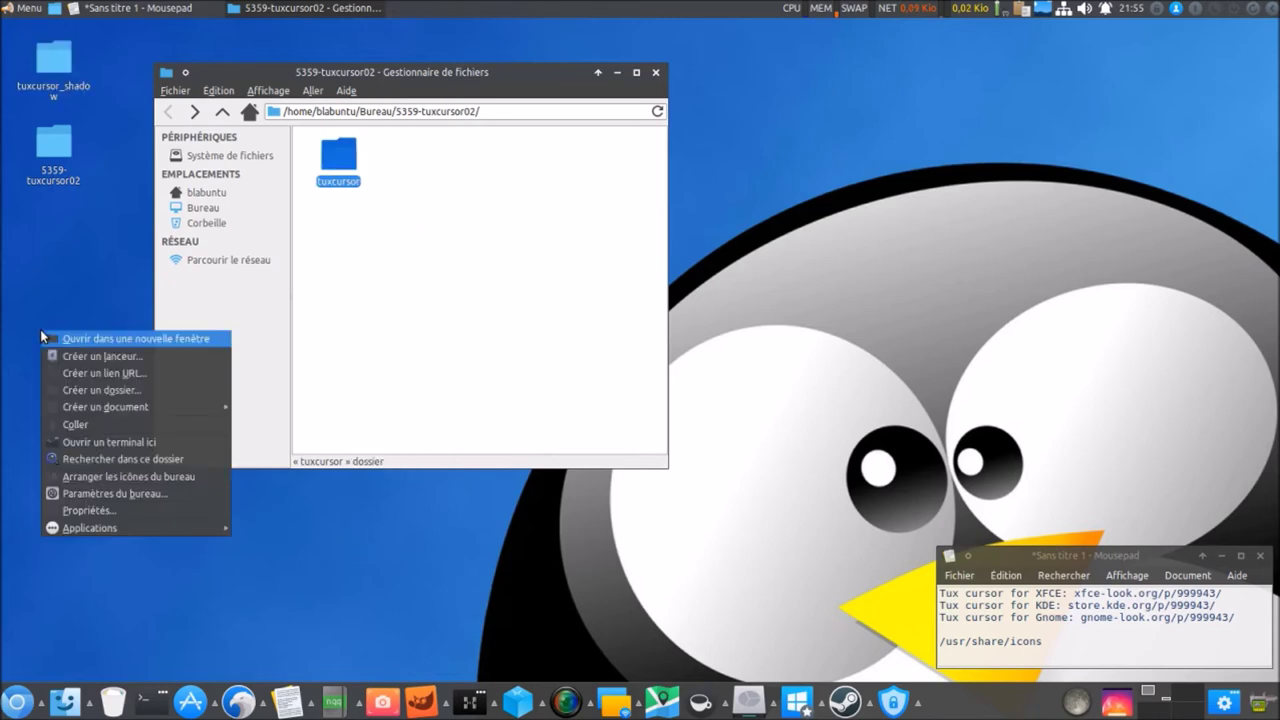
click(82, 424)
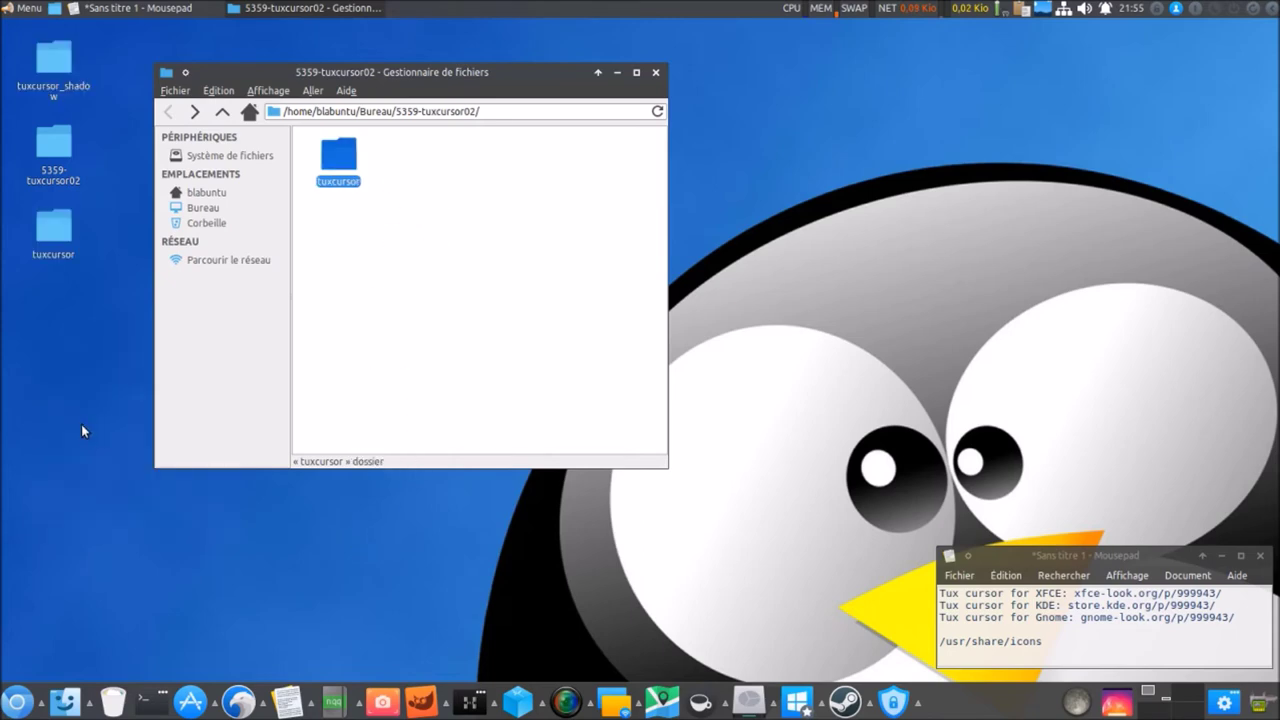
Close the file manager, send the 5359-tuxcursor02 folder to the trash and place the tuxcursor folder directly below tuxcursor_shadow.
click(655, 72)
right_click(54, 143)
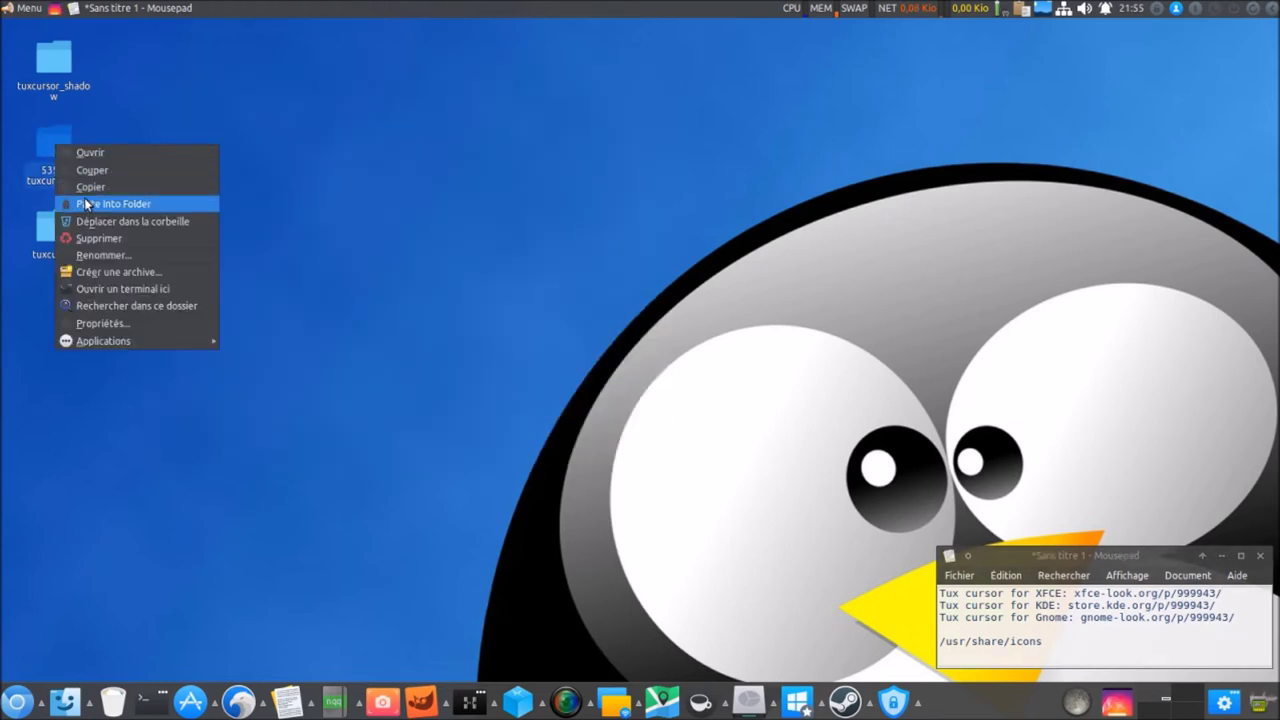
click(96, 221)
drag(52, 226, 46, 139)
Copy both the tuxcursor_shadow and tuxcursor folders from the desktop to the clipboard.
drag(114, 46, 22, 190)
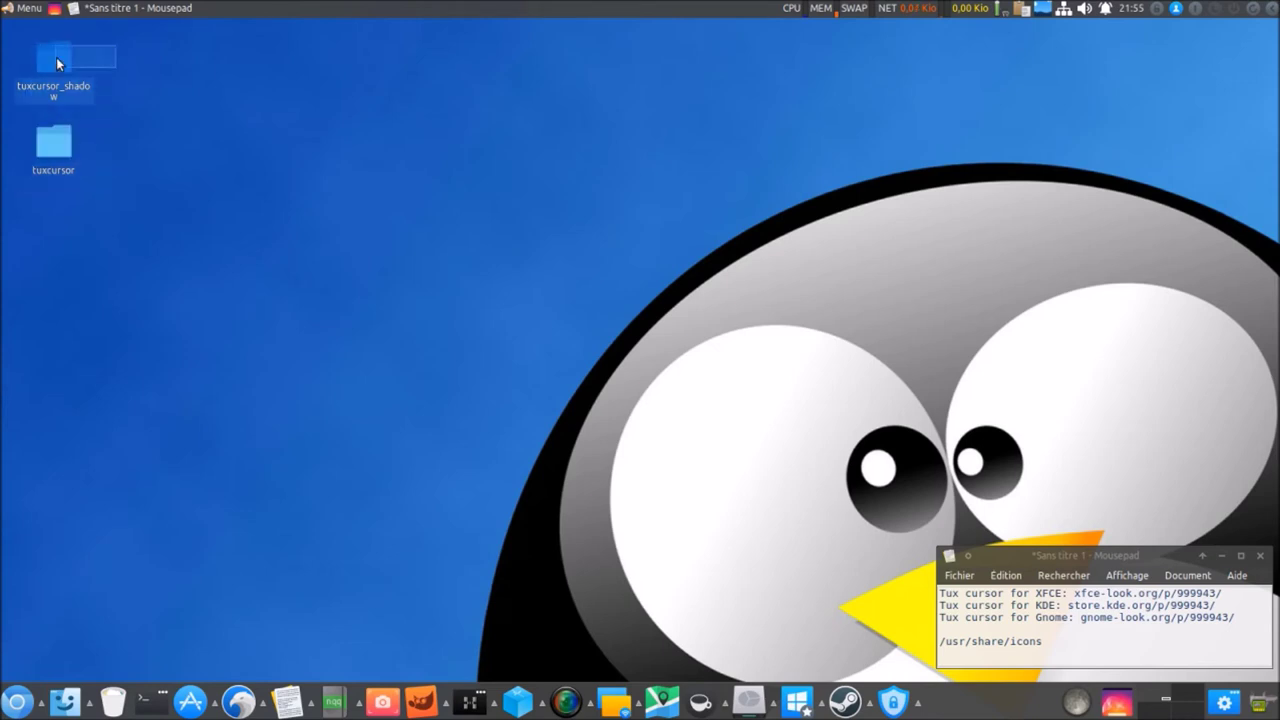
right_click(46, 150)
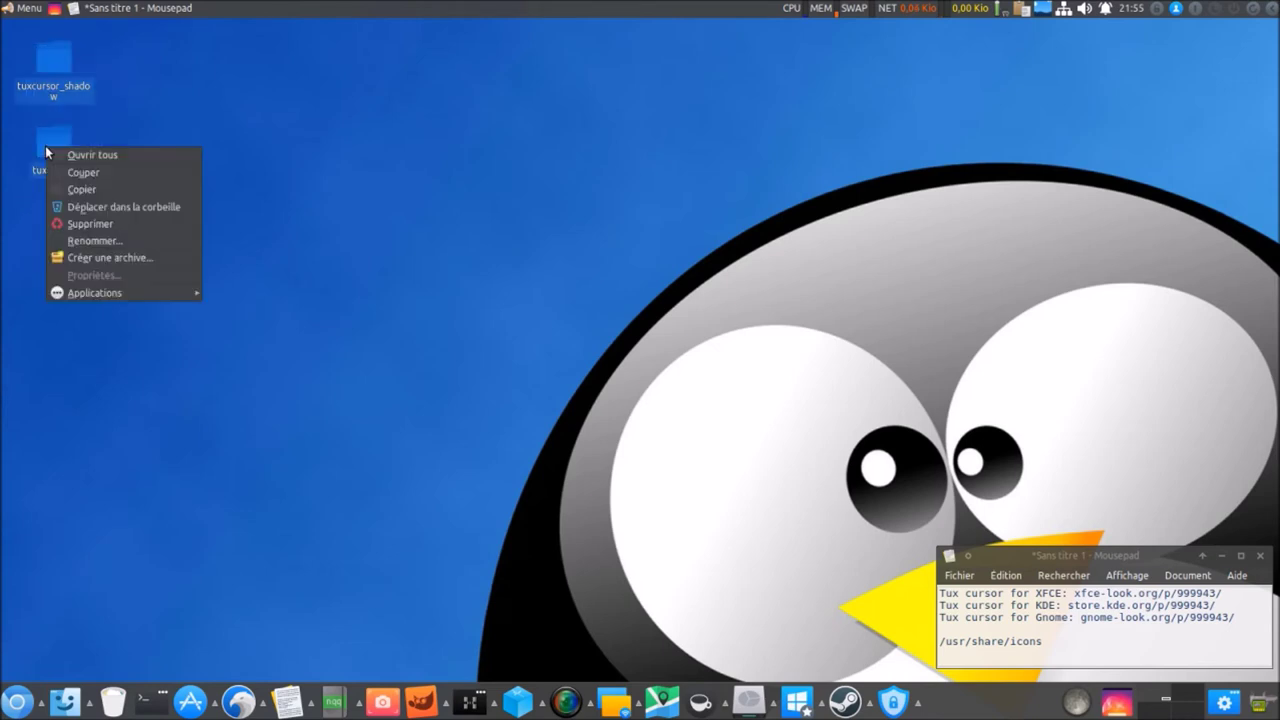
click(80, 189)
Launch the file manager as root from a terminal with "sudo thunar", entering the account password.
click(152, 702)
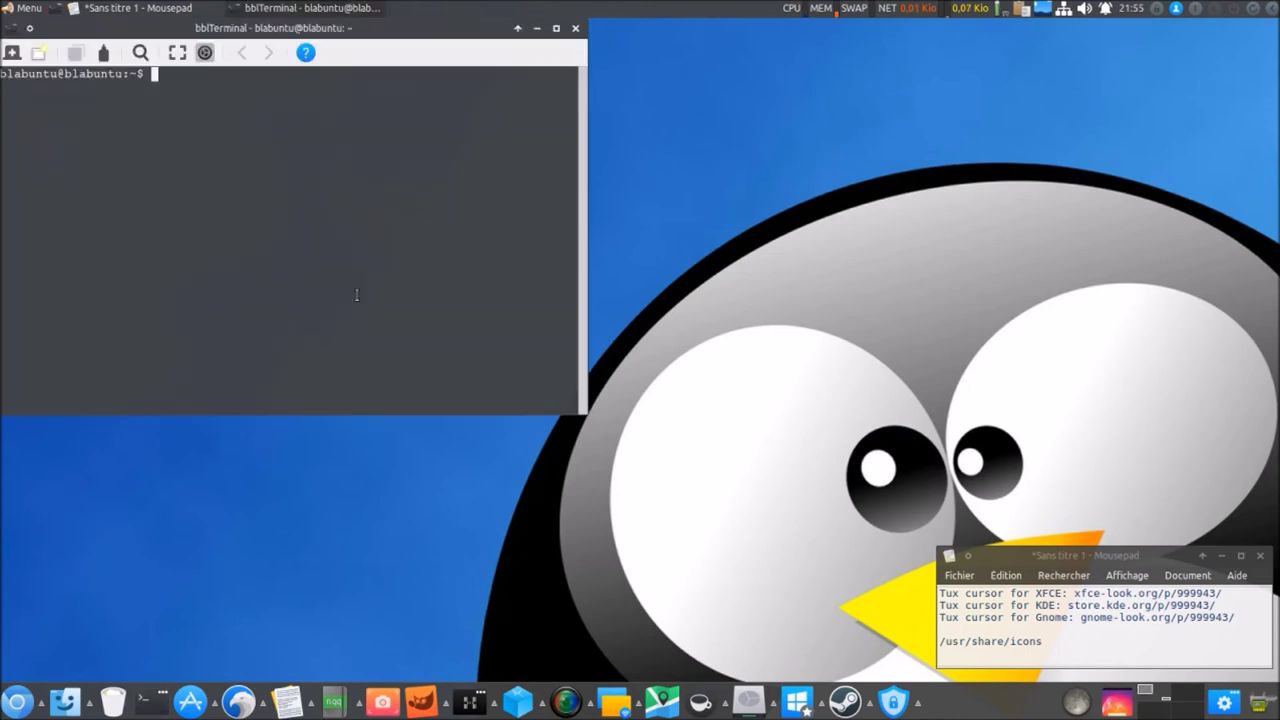
drag(363, 50, 511, 108)
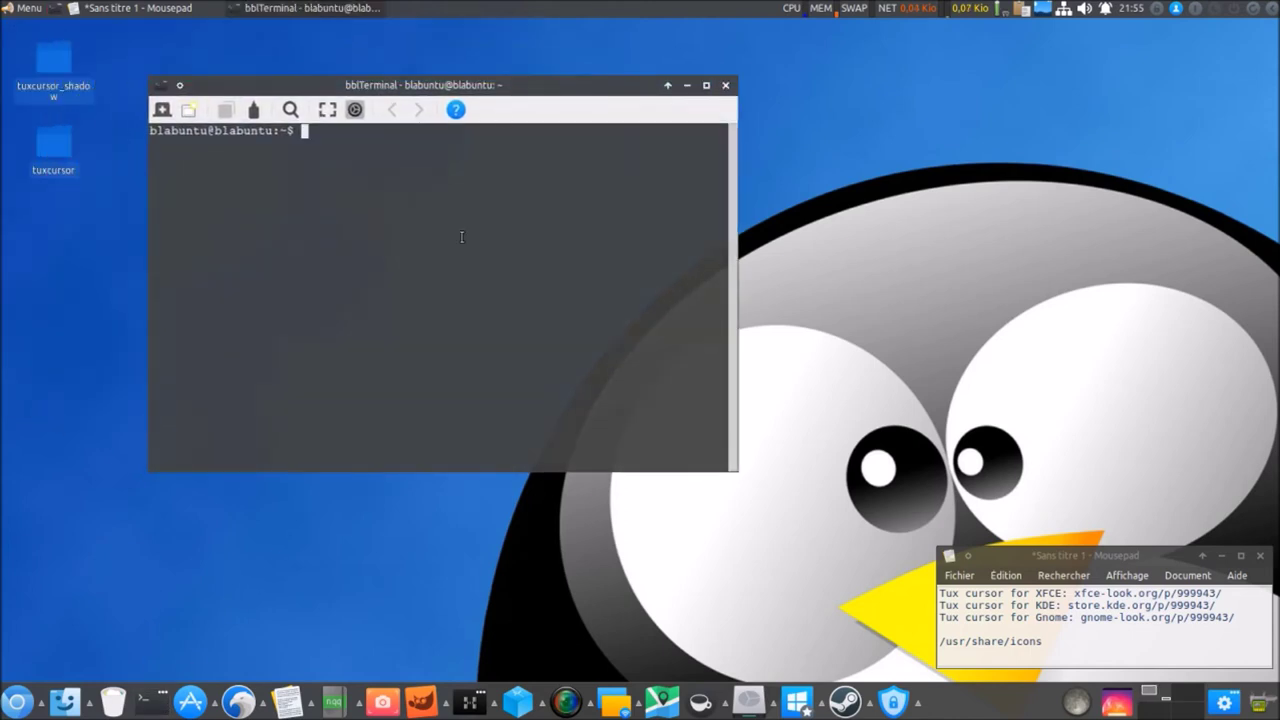
text(sudo thunar)
key(Return)
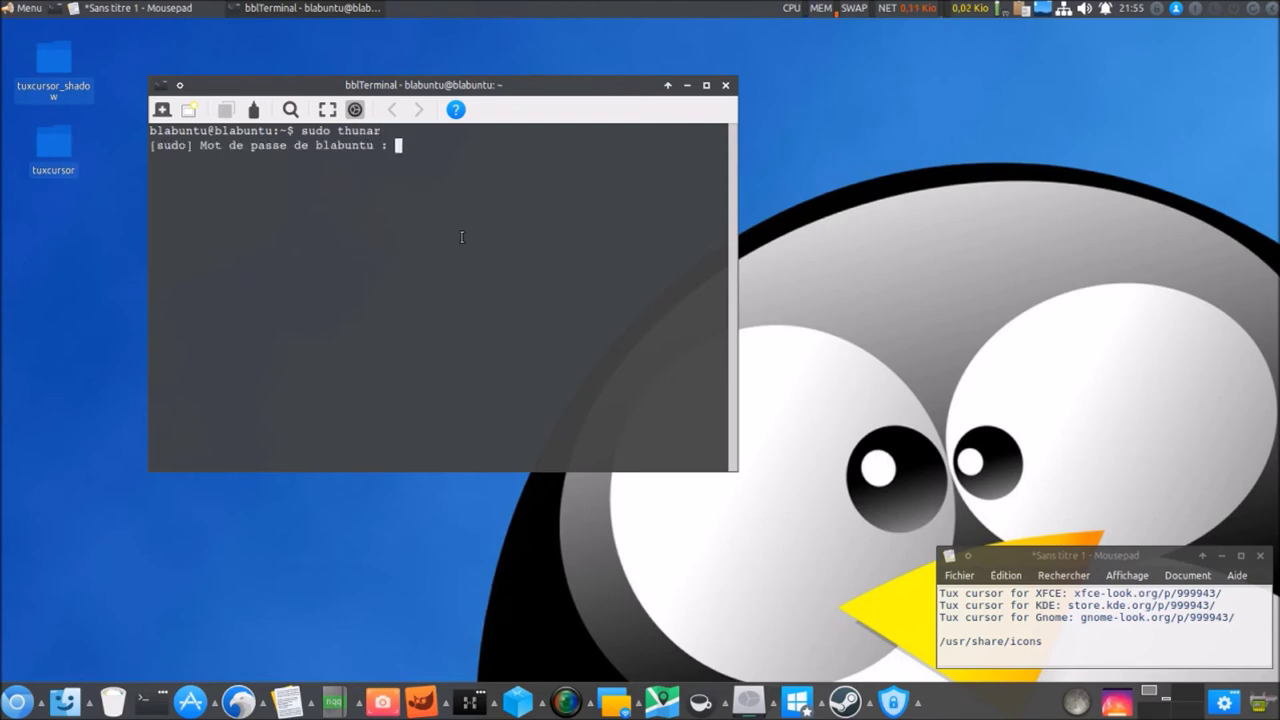
key(Return)
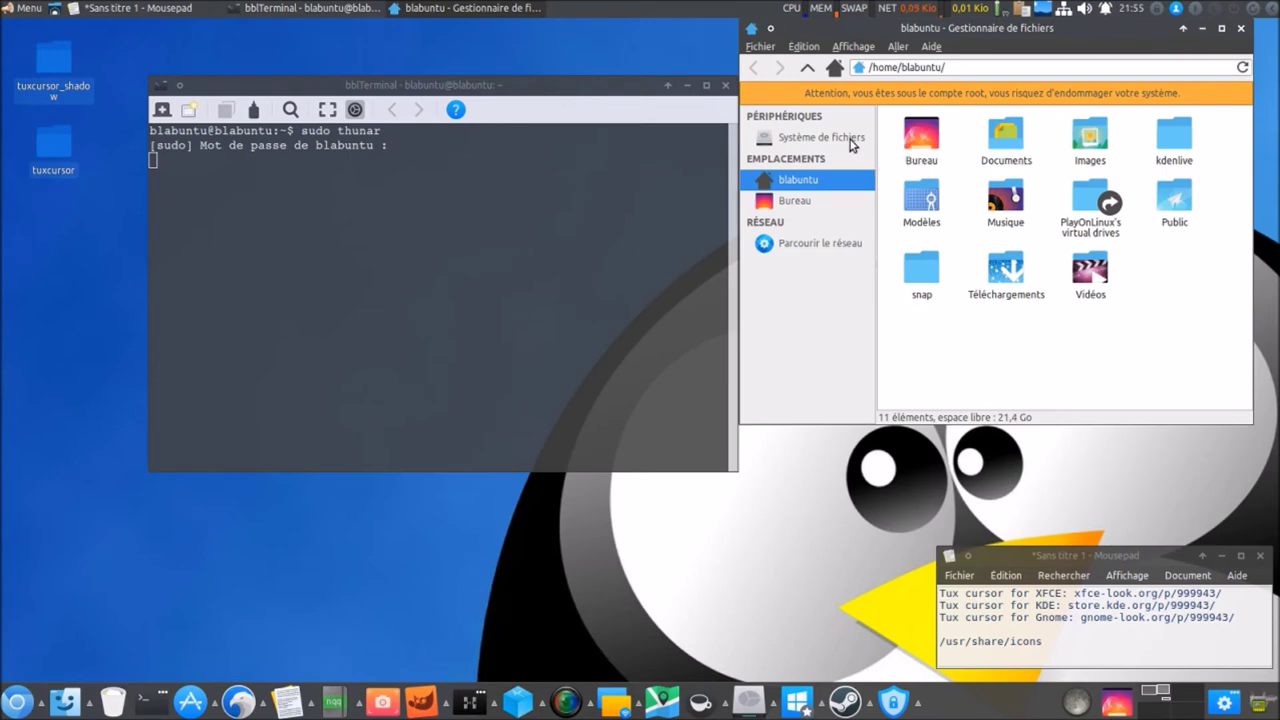
Browse to the /usr/share/icons folder in the root file manager.
click(852, 144)
double_click(1097, 261)
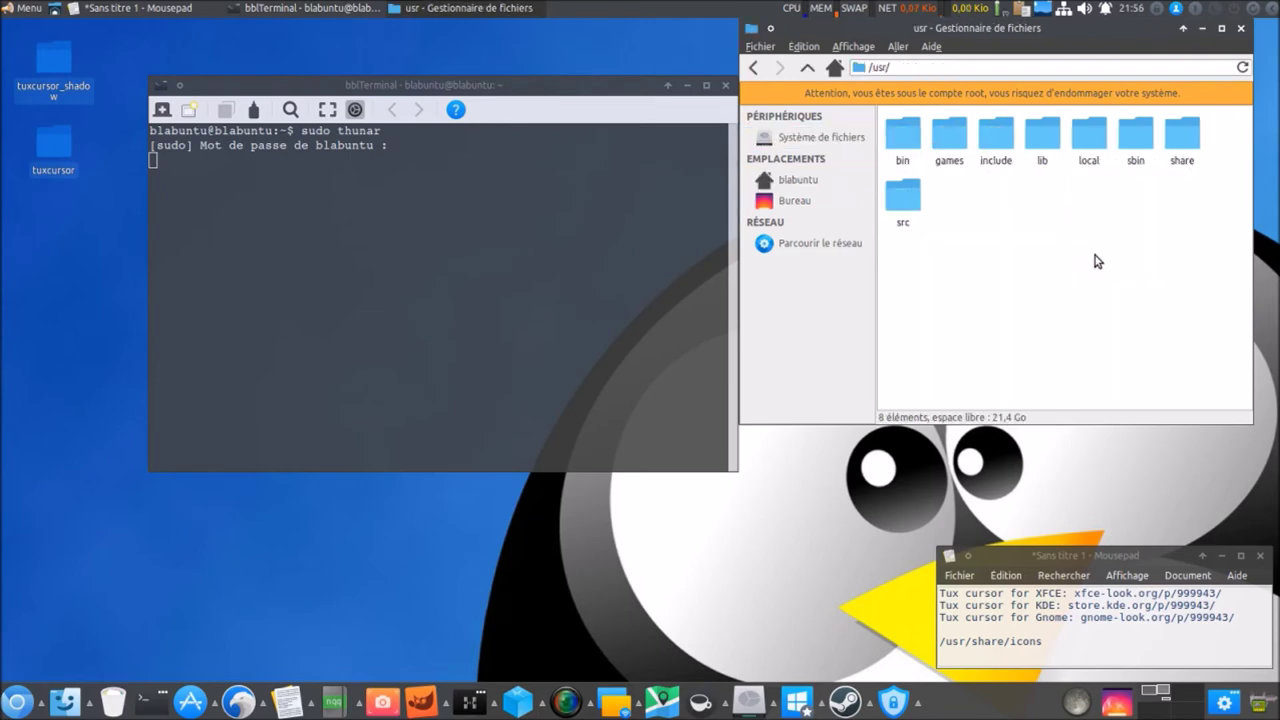
double_click(1178, 136)
scroll(1172, 282, down, 8)
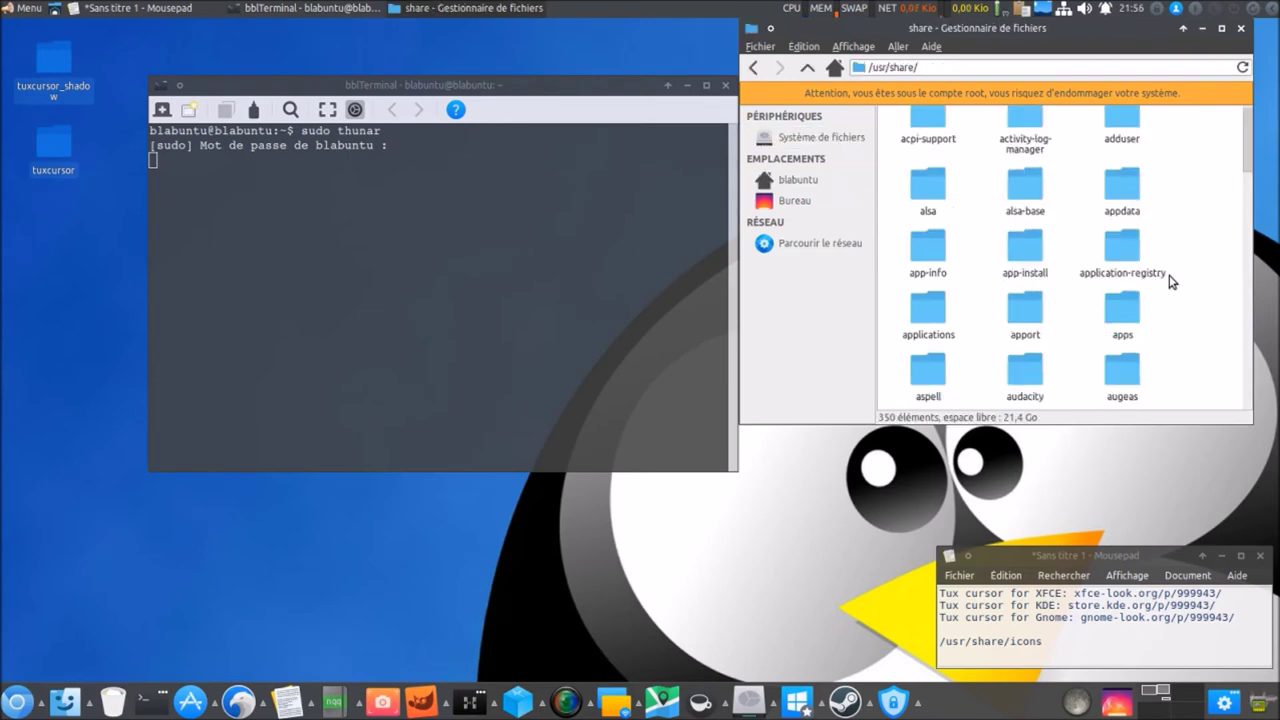
scroll(1172, 282, down, 6)
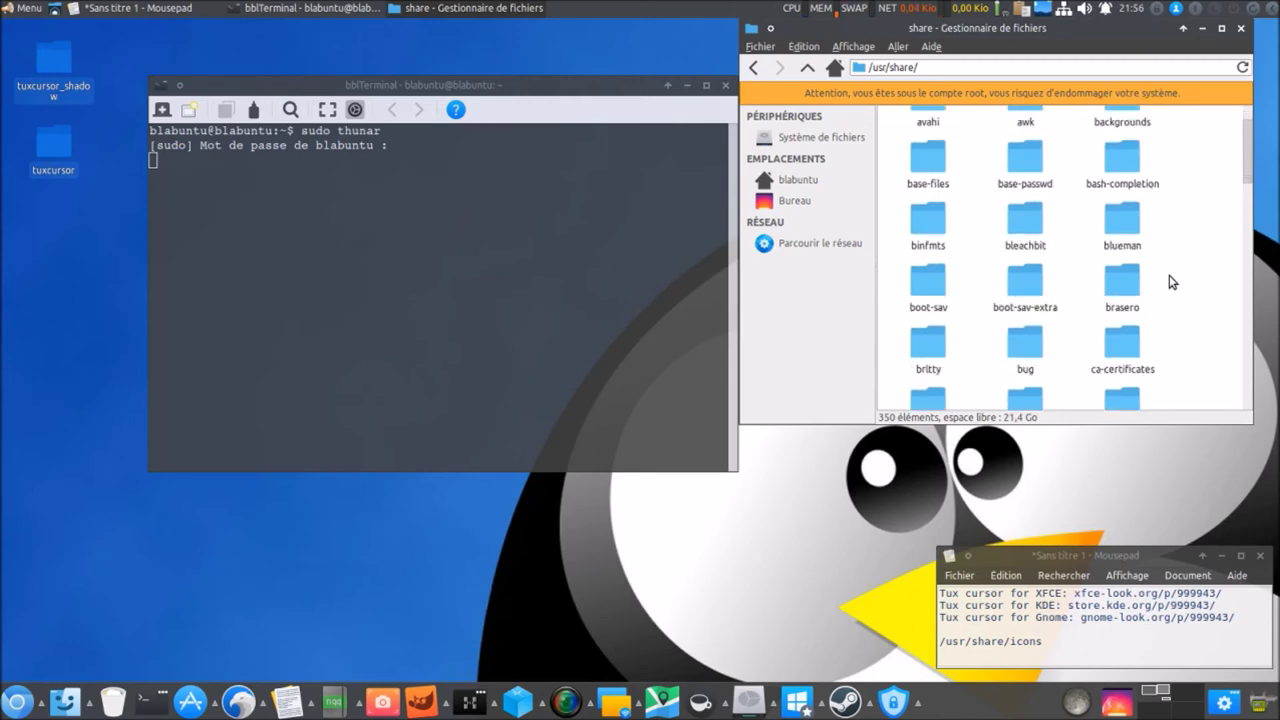
scroll(1172, 282, down, 6)
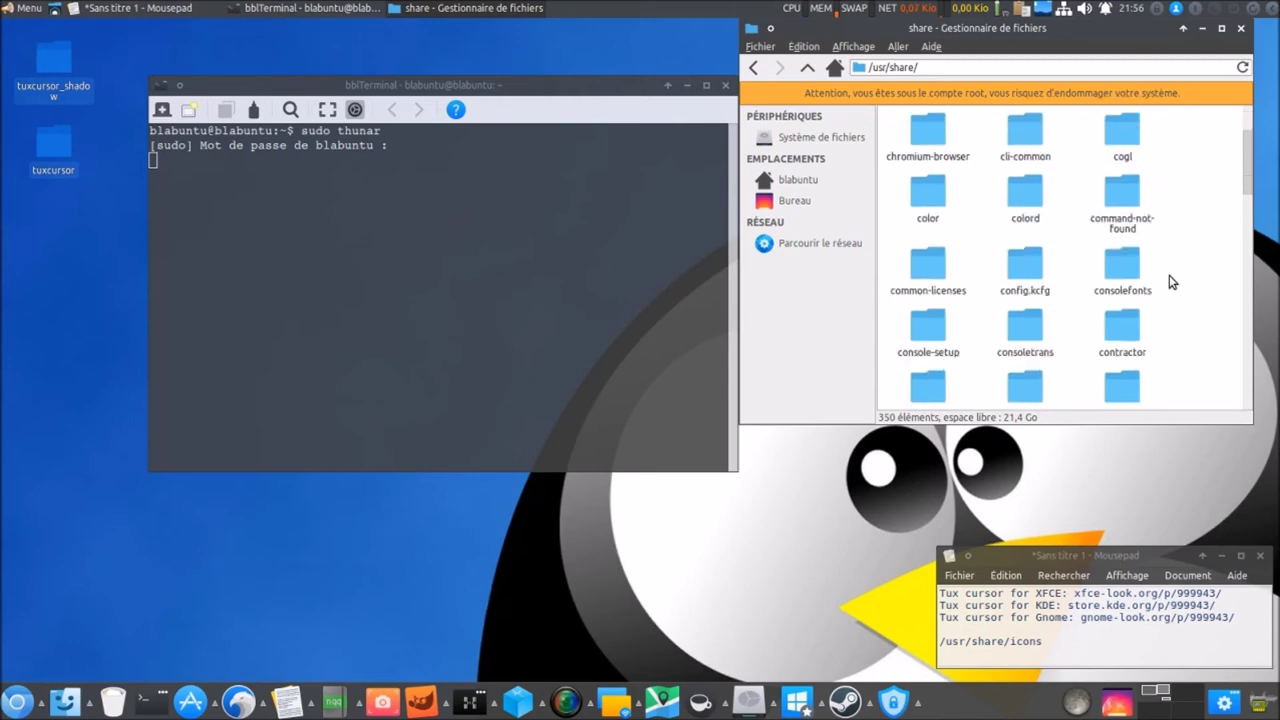
scroll(1172, 282, down, 8)
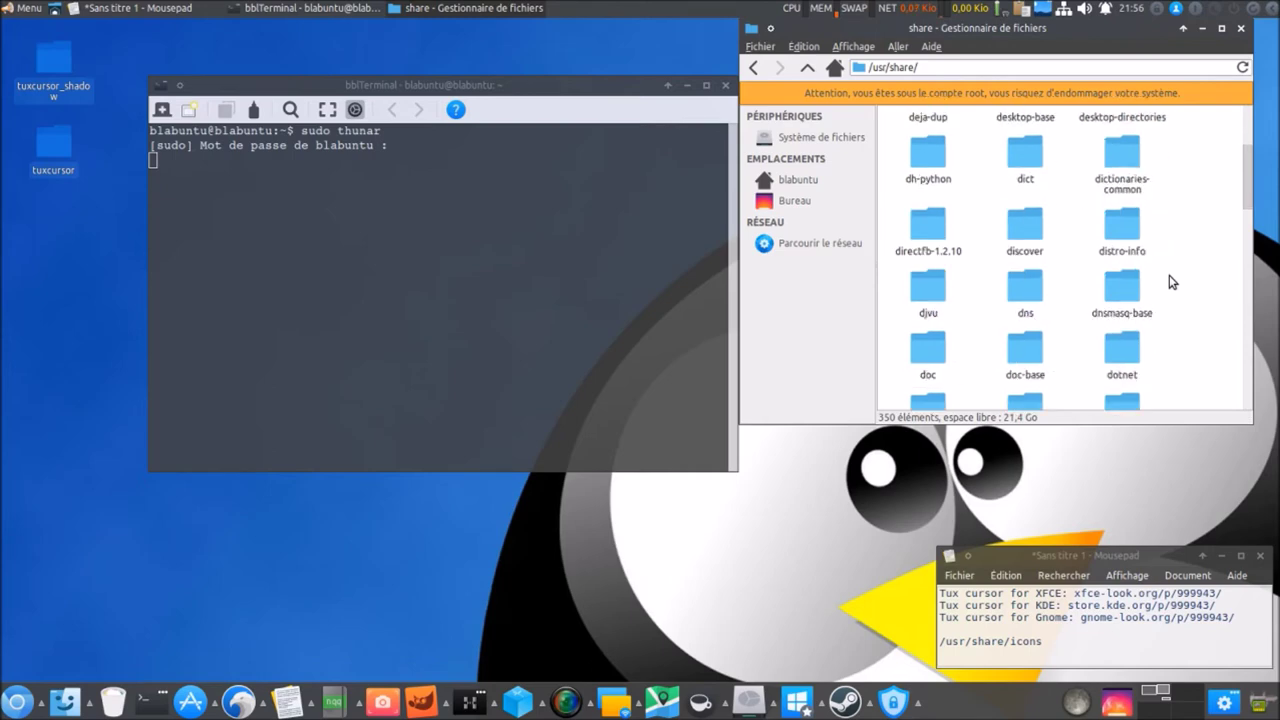
scroll(1172, 282, down, 8)
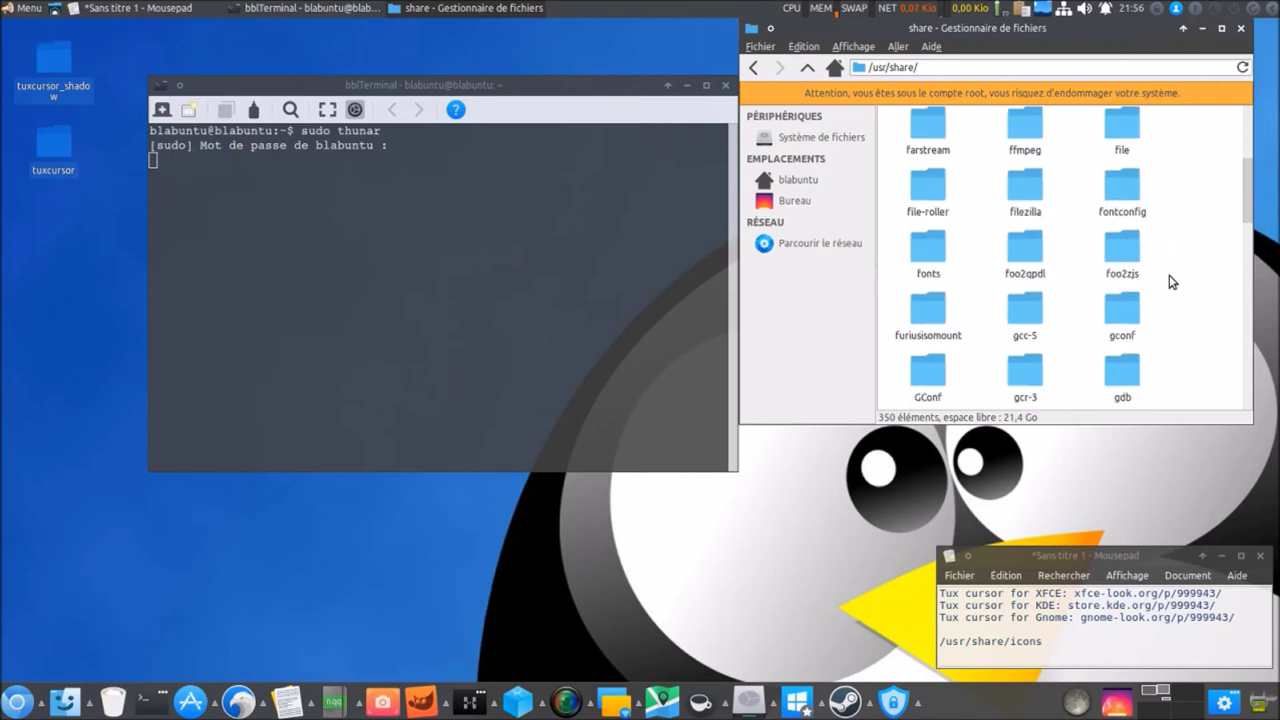
scroll(1172, 282, down, 8)
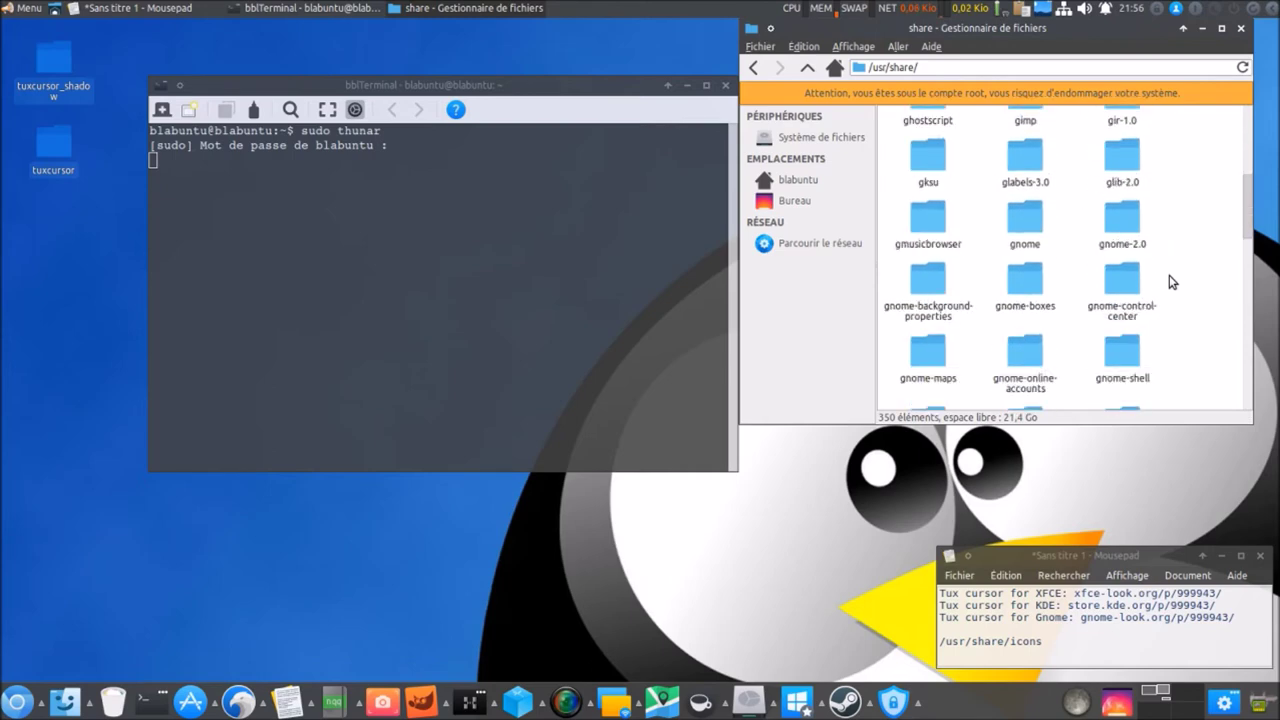
scroll(1169, 276, down, 8)
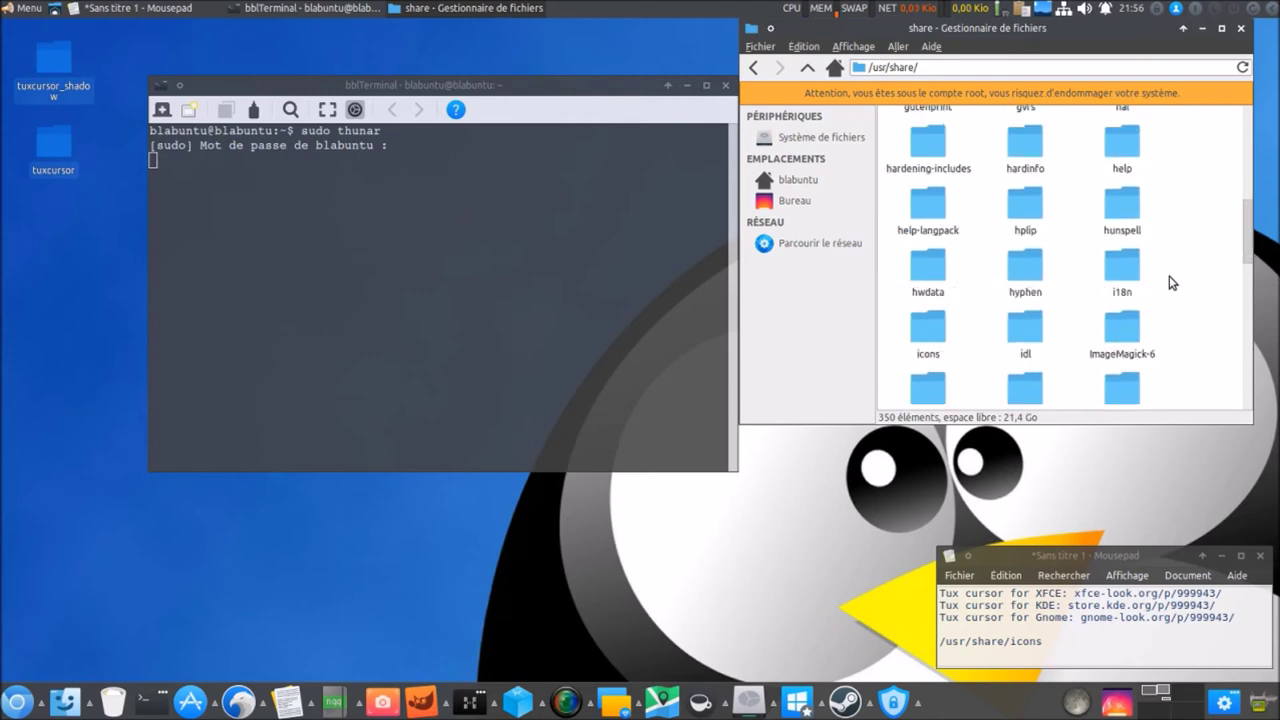
double_click(929, 328)
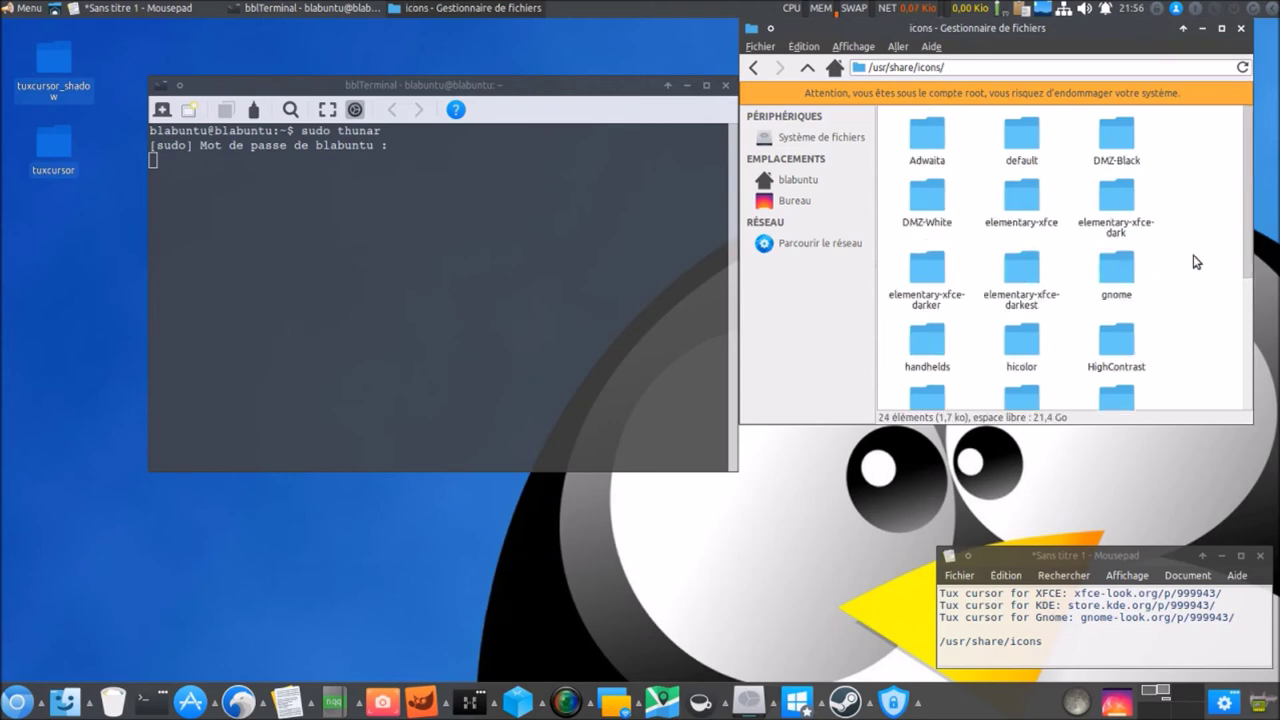
Paste the two cursor folders into /usr/share/icons and close the root file manager and the terminal.
right_click(1197, 262)
click(1147, 292)
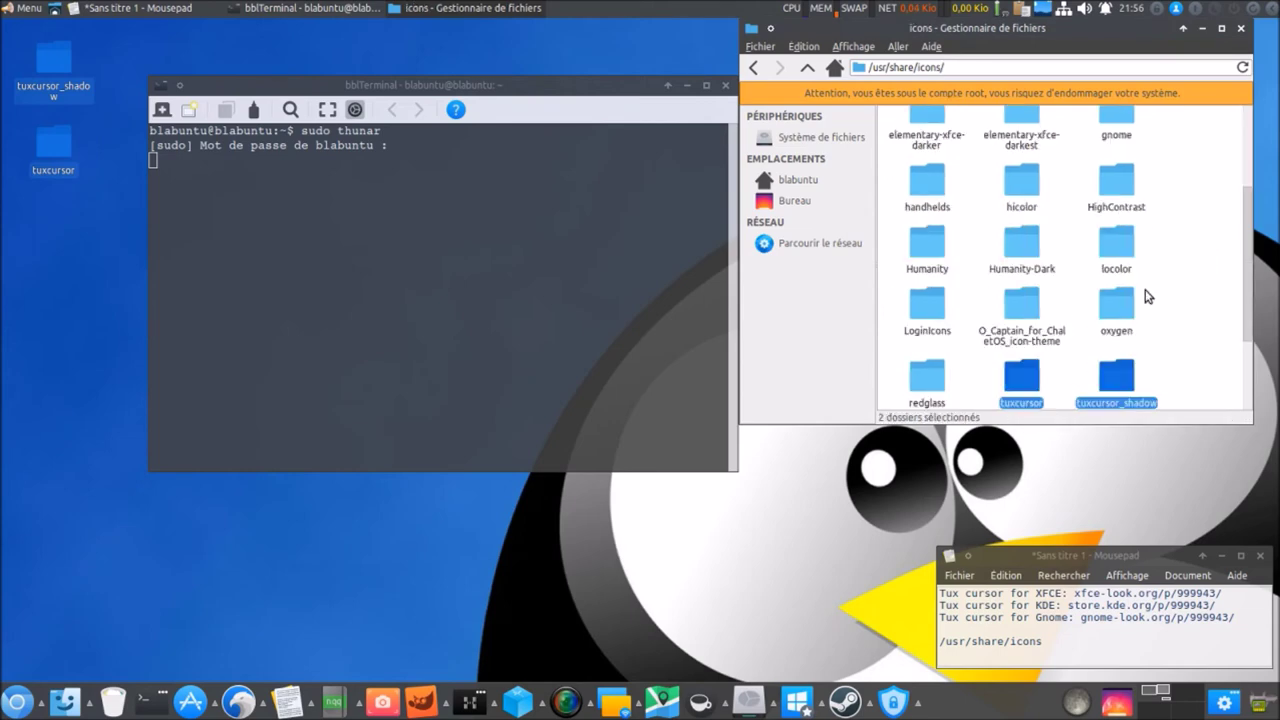
click(1240, 28)
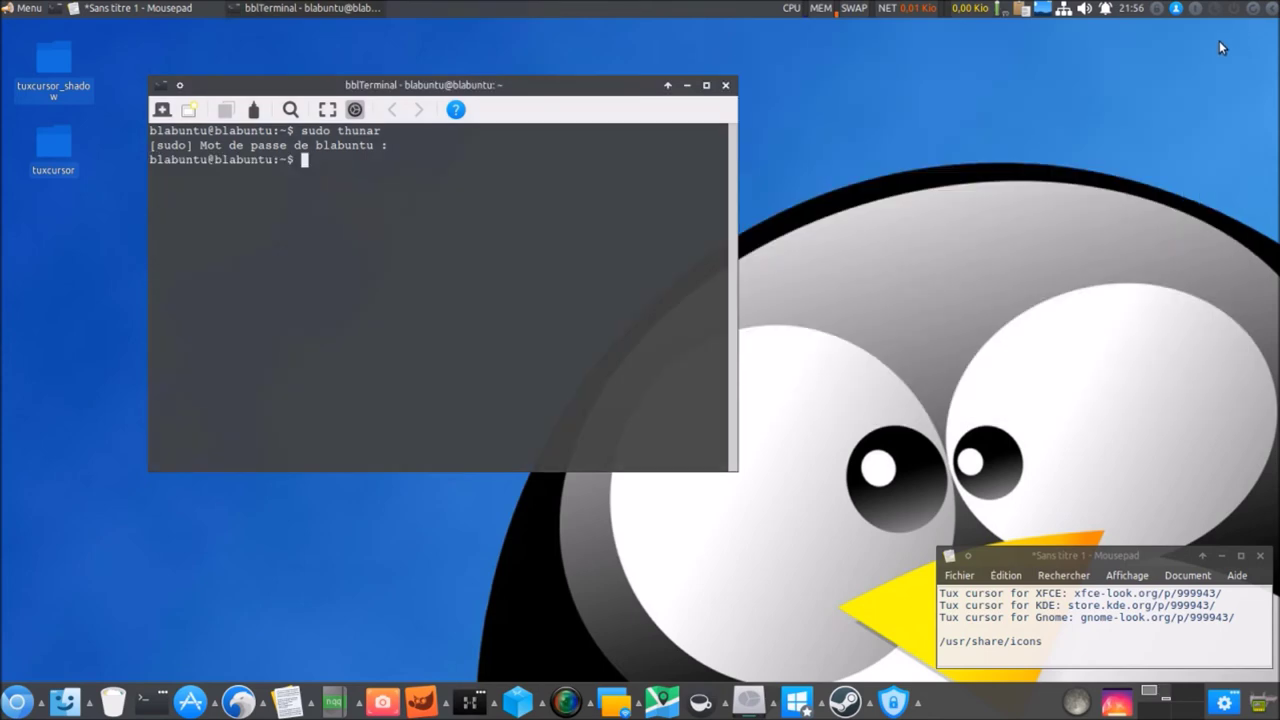
click(726, 86)
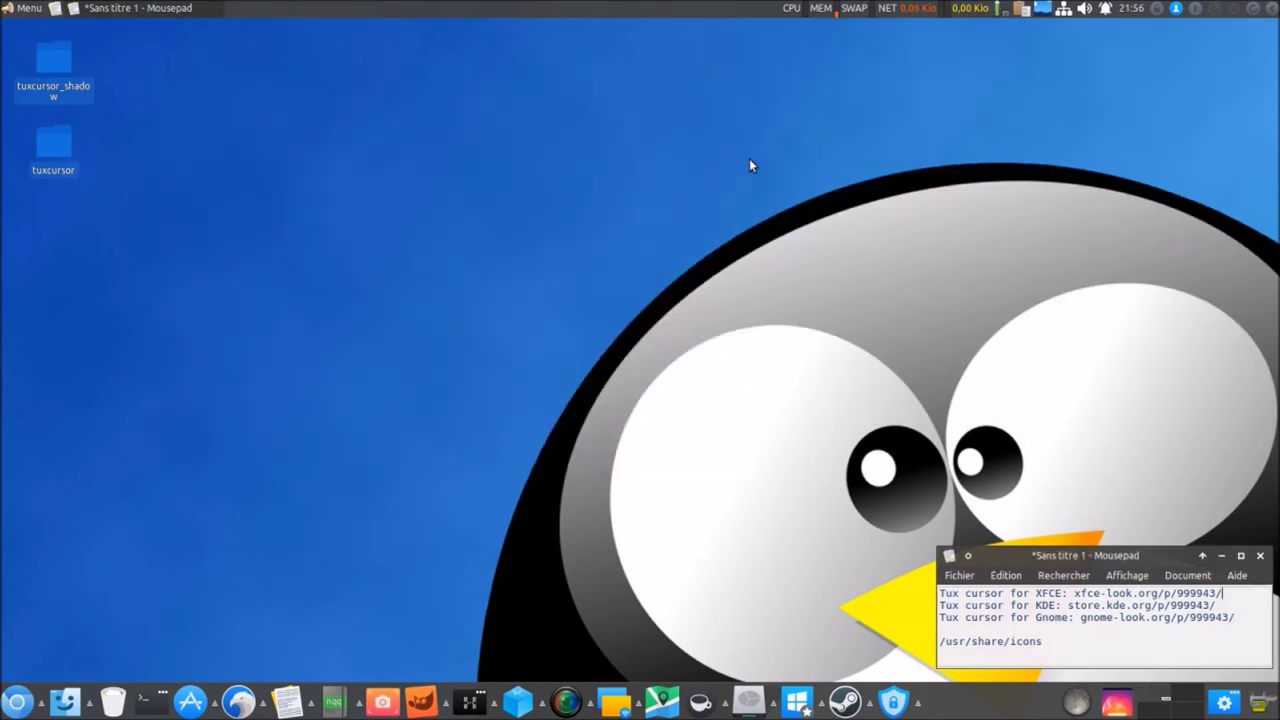
Close the Mousepad note without saving and send both cursor folders on the desktop to the trash.
click(1259, 555)
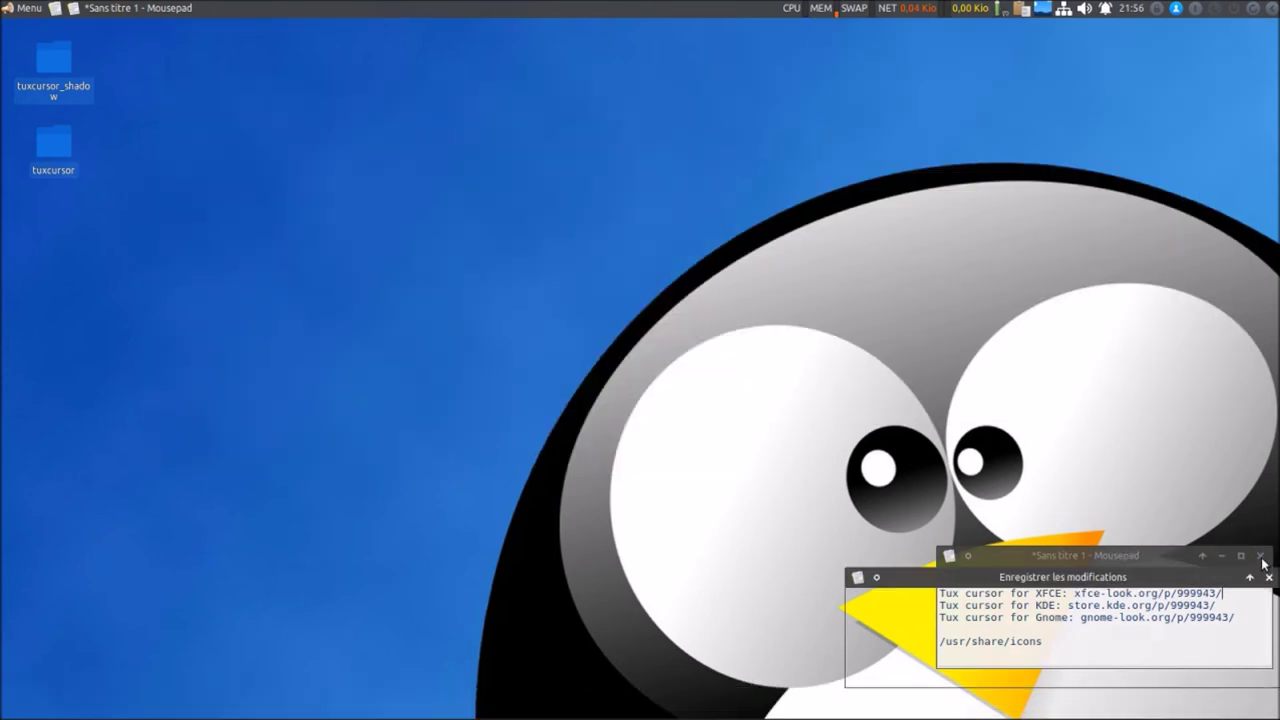
click(893, 672)
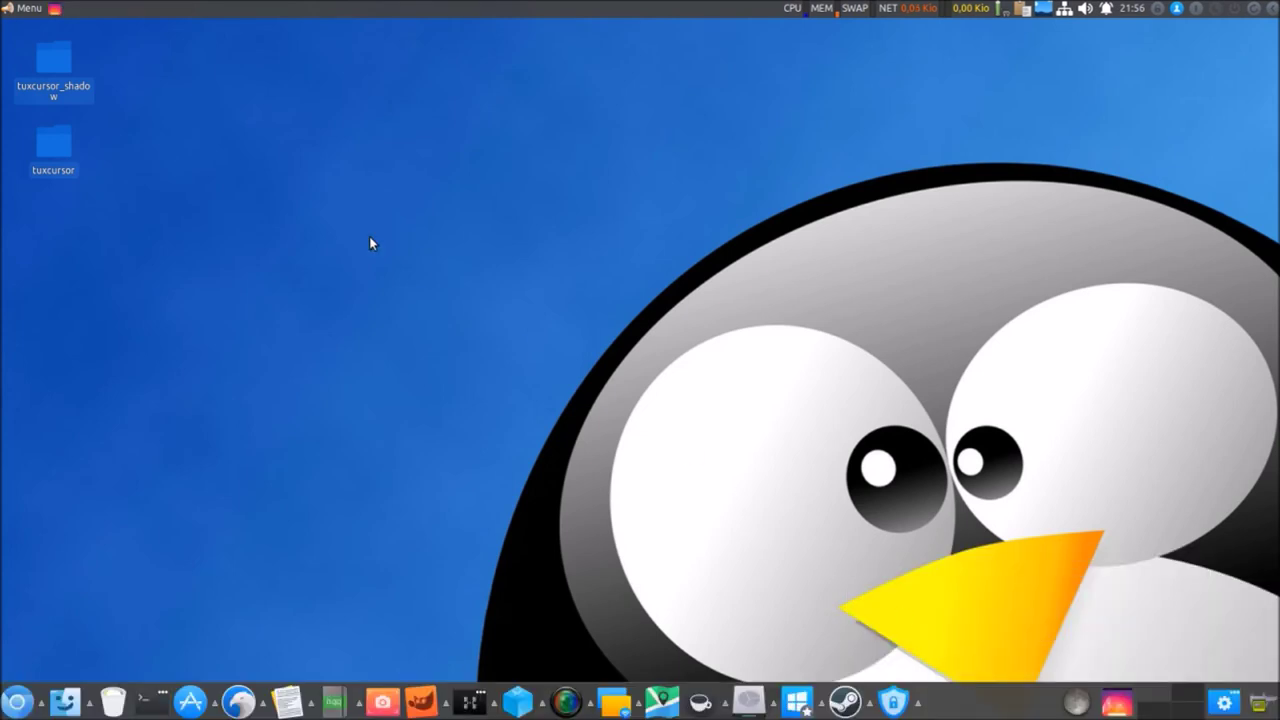
right_click(45, 62)
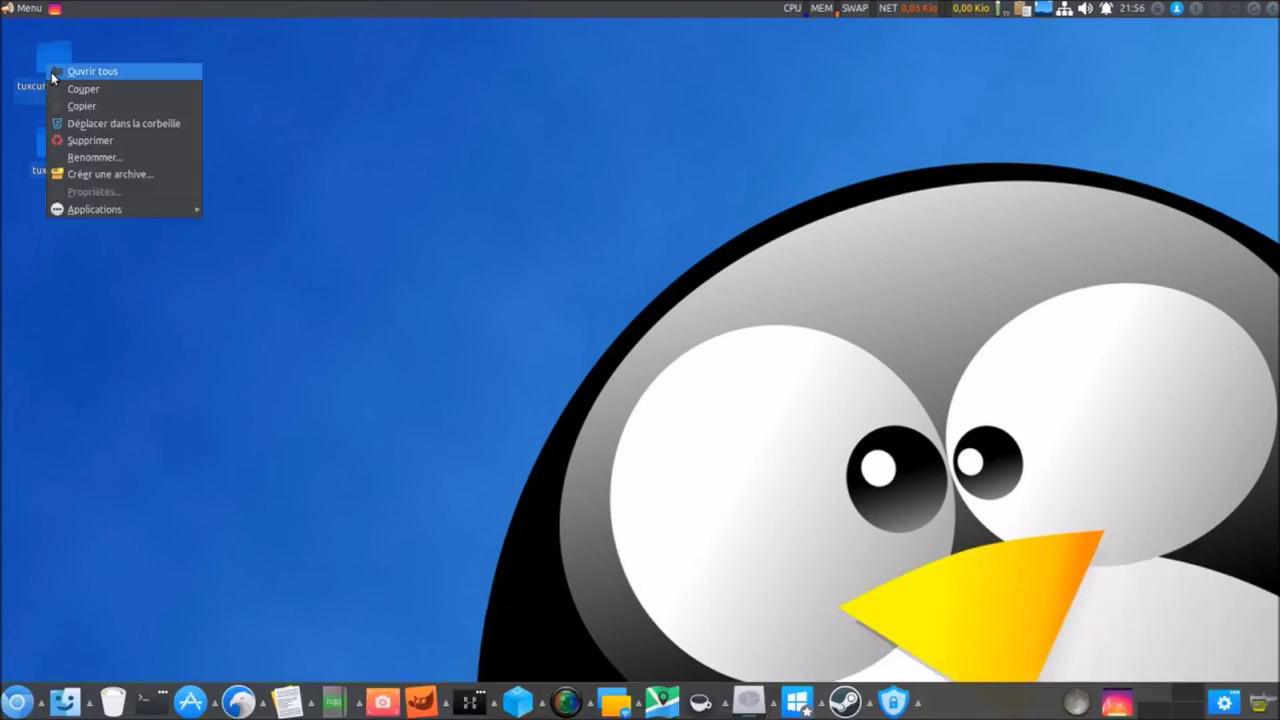
click(77, 122)
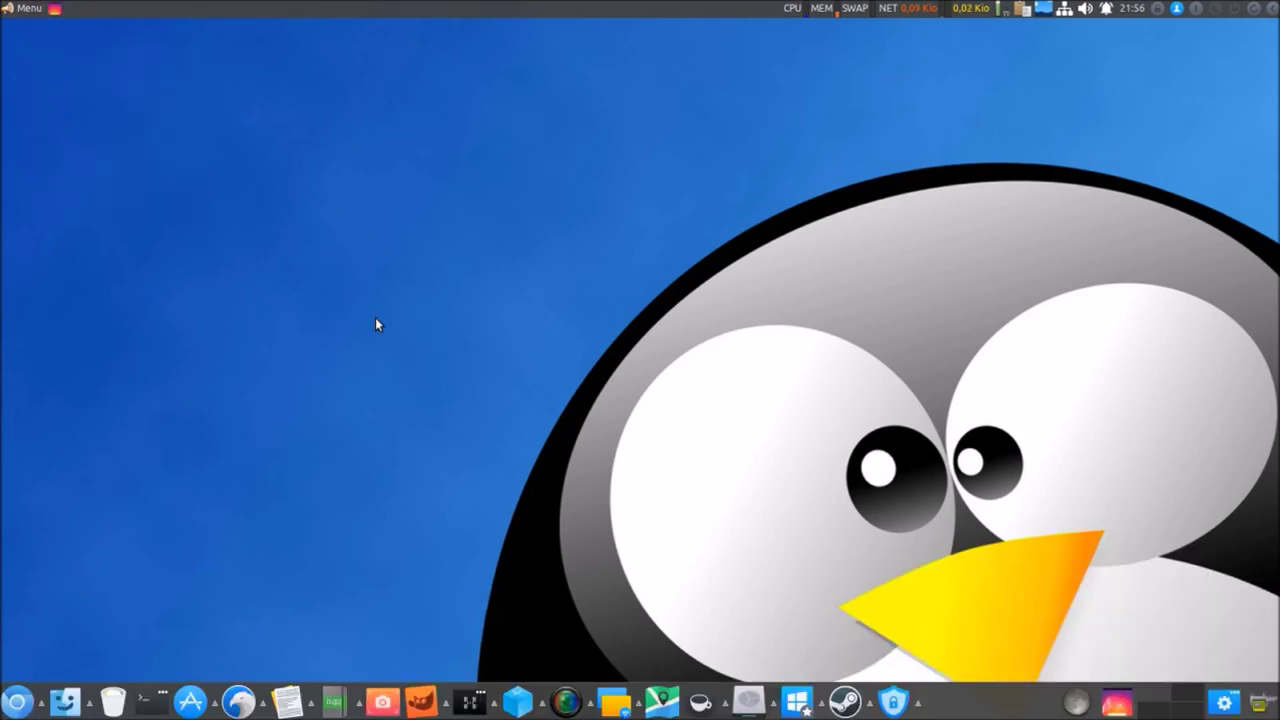
In the mouse and touchpad theme settings, try the tuxcursor theme and switch the cursor to tuxcursor_shadow.
click(1224, 704)
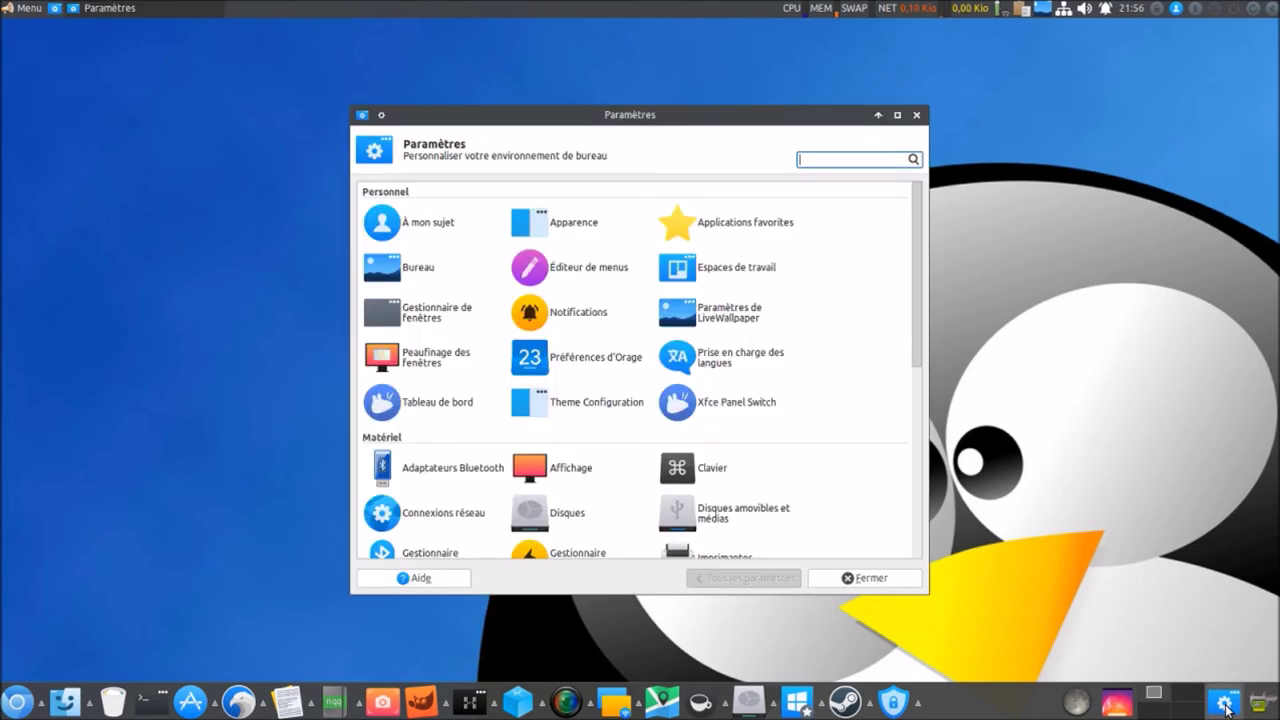
scroll(633, 410, down, 3)
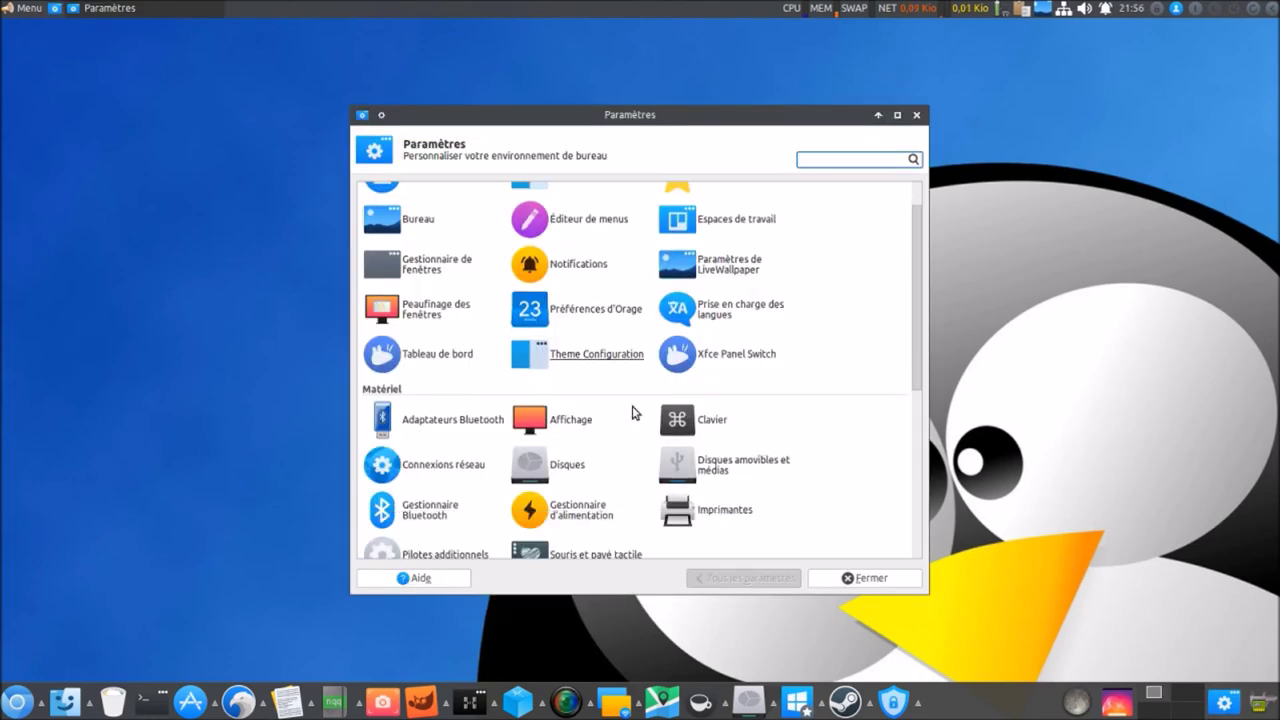
click(612, 459)
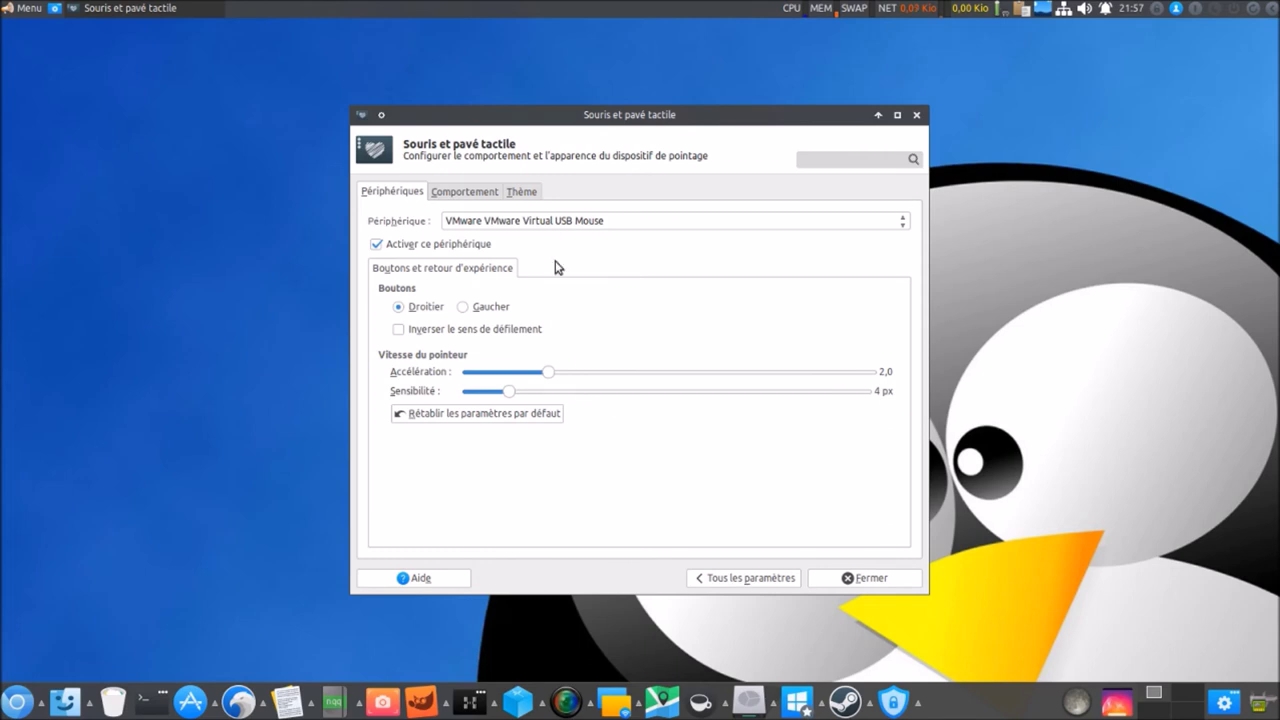
click(522, 192)
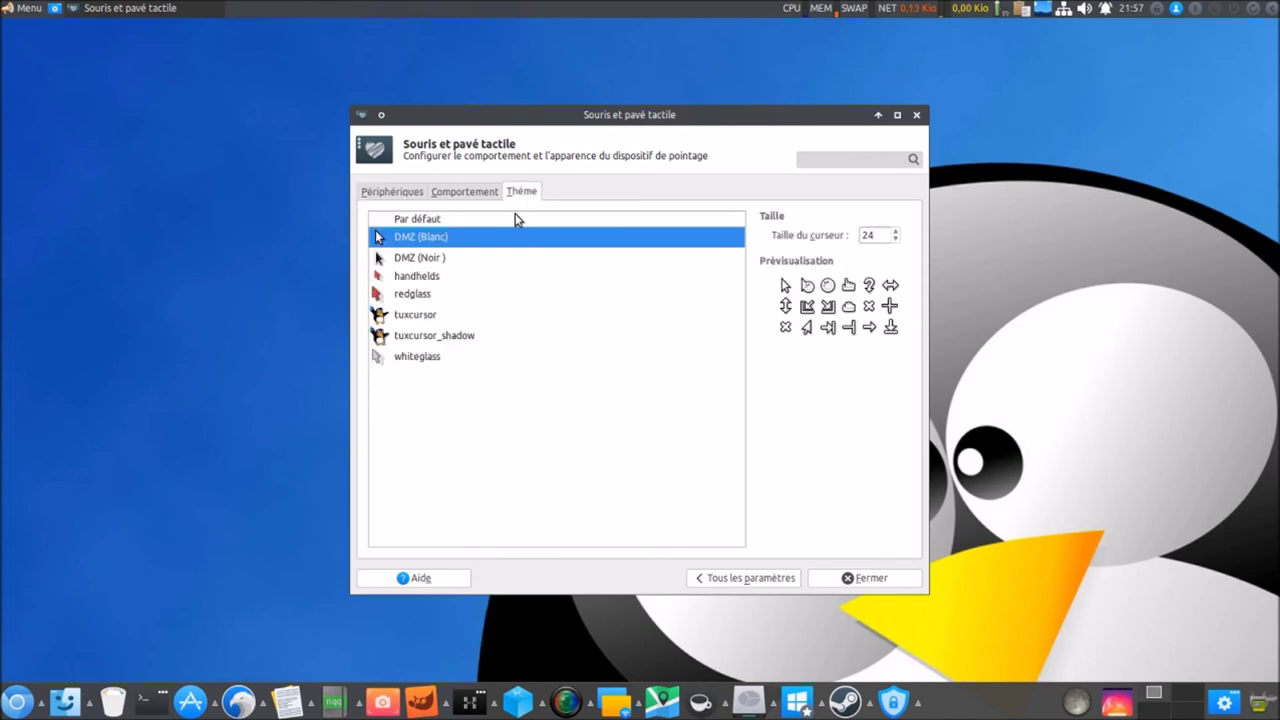
click(423, 318)
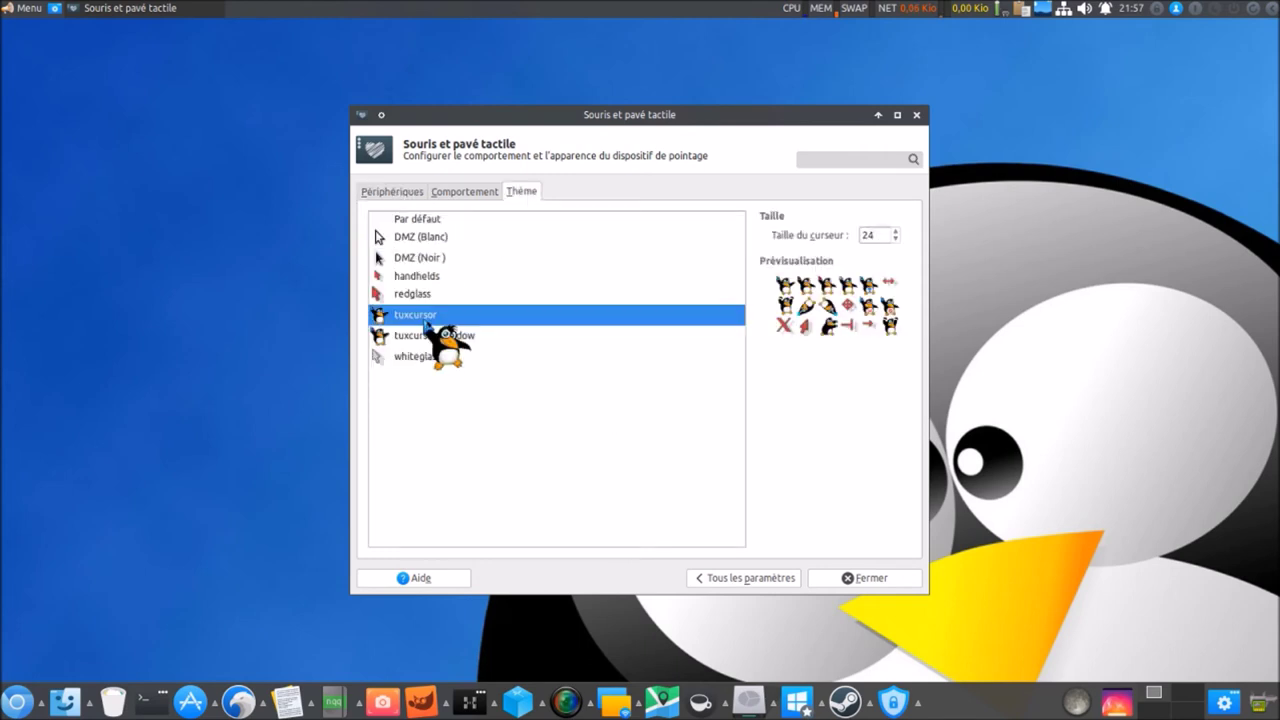
click(435, 337)
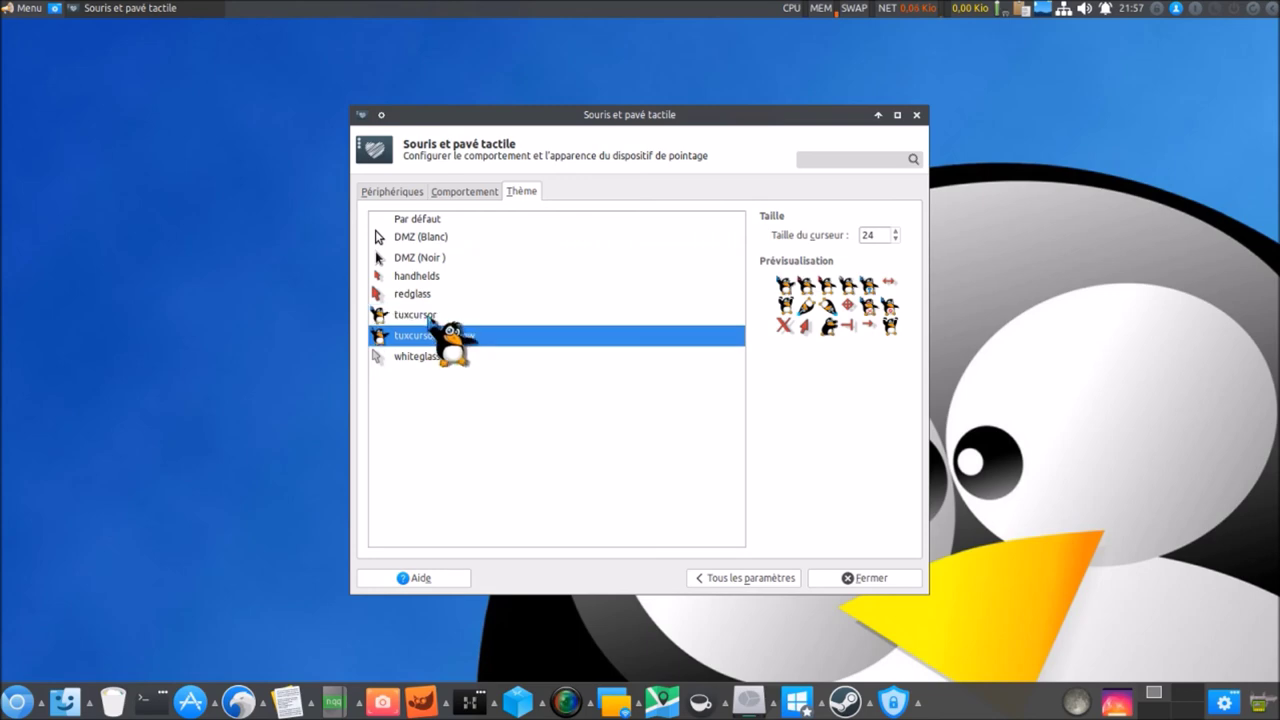
Alternate the cursor theme between tuxcursor and tuxcursor_shadow to compare them, finishing on tuxcursor.
click(433, 320)
click(436, 336)
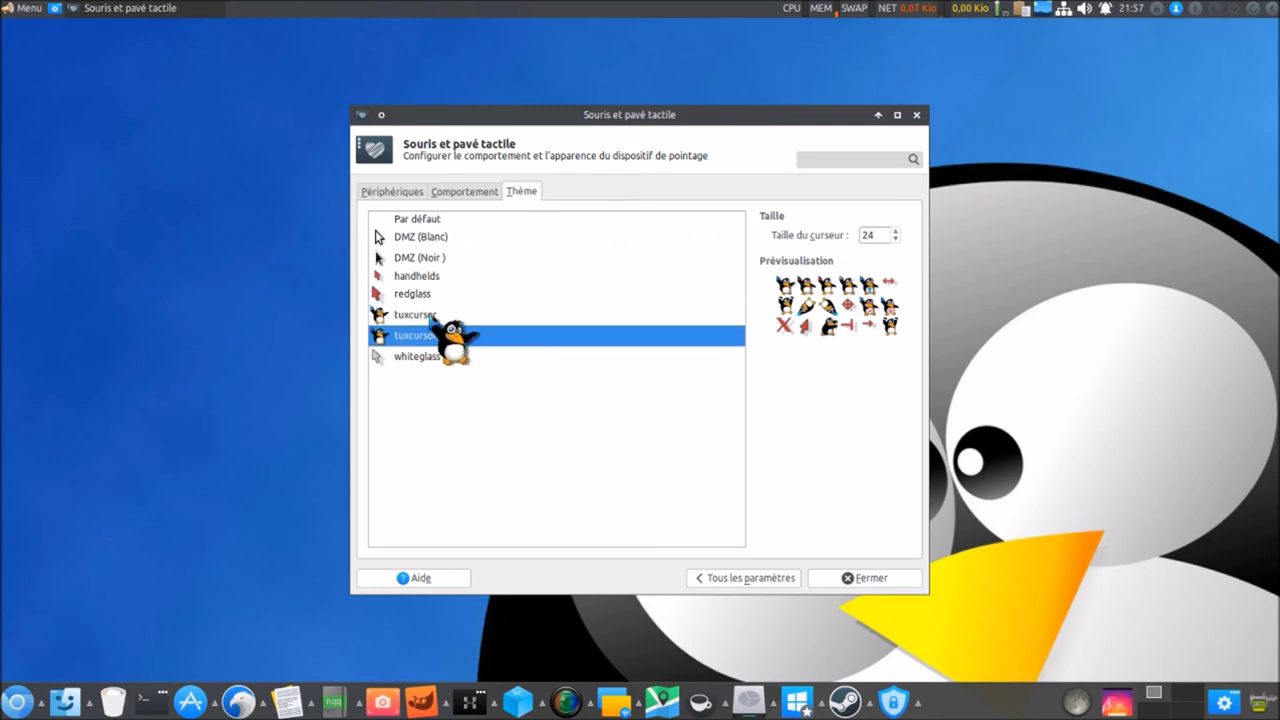
click(432, 316)
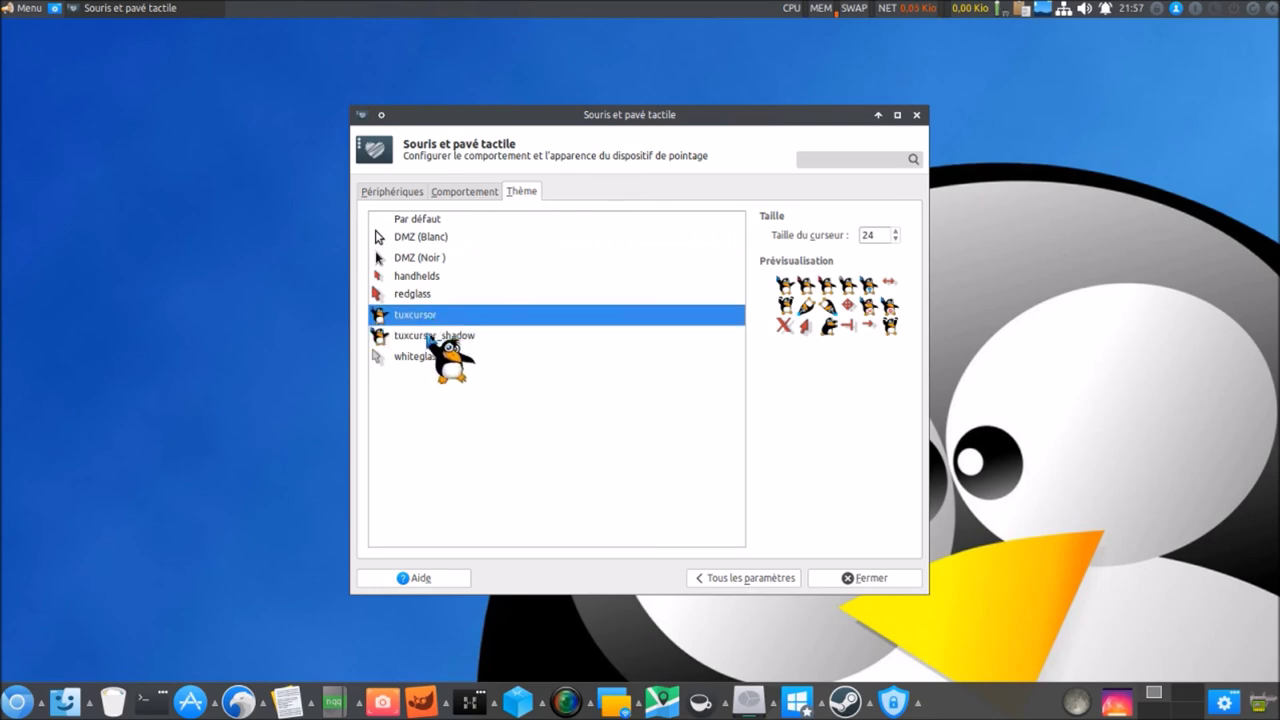
click(432, 337)
click(430, 316)
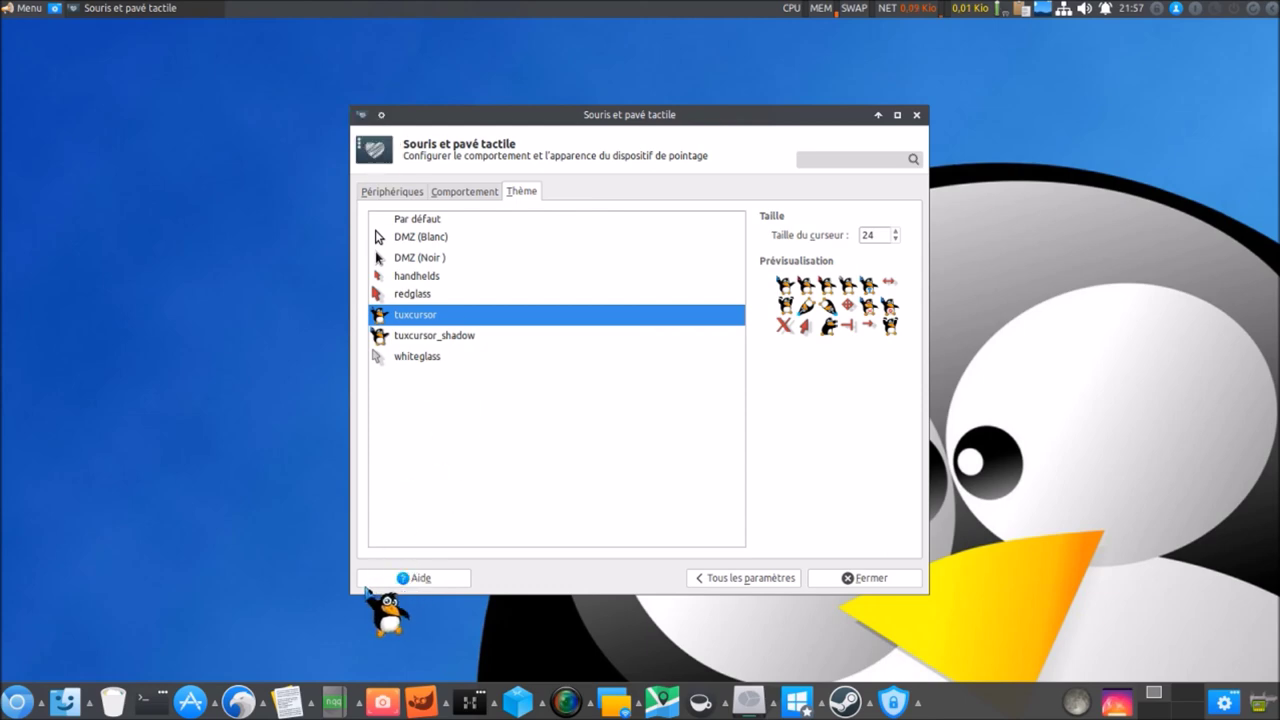
Apply the tuxcursor_shadow cursor theme and close the mouse and touchpad settings.
drag(352, 592, 296, 632)
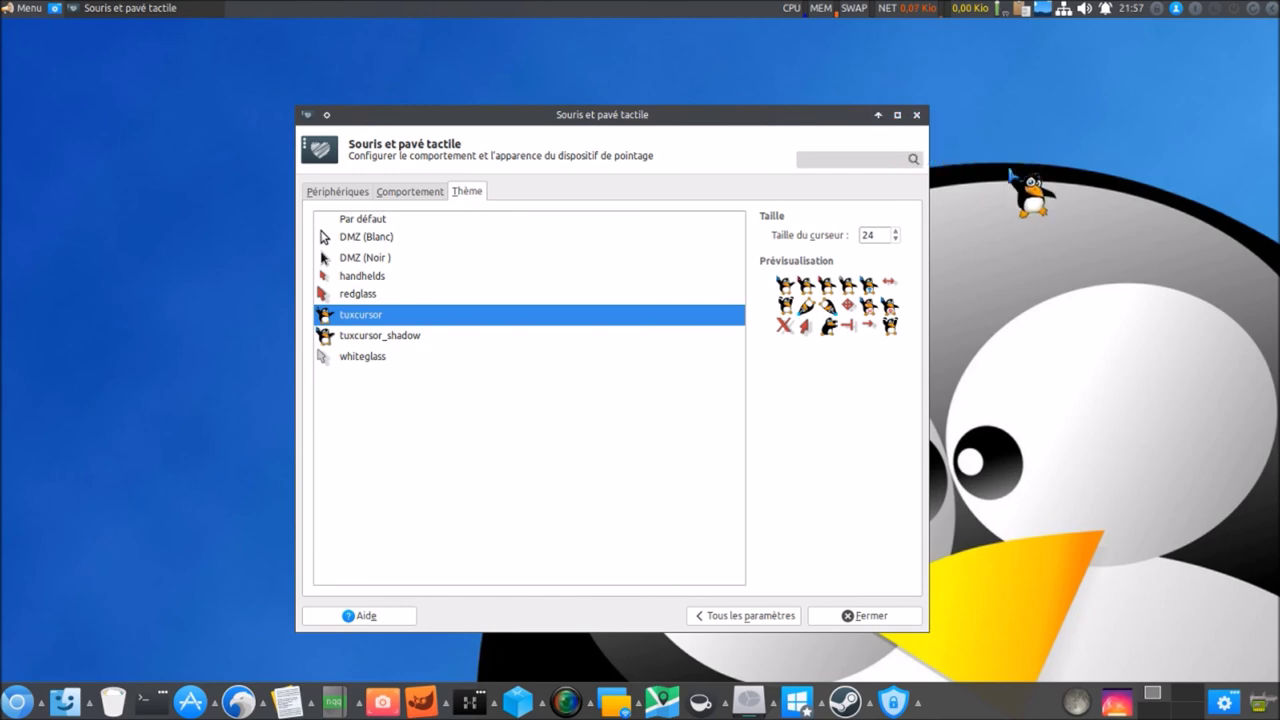
click(468, 337)
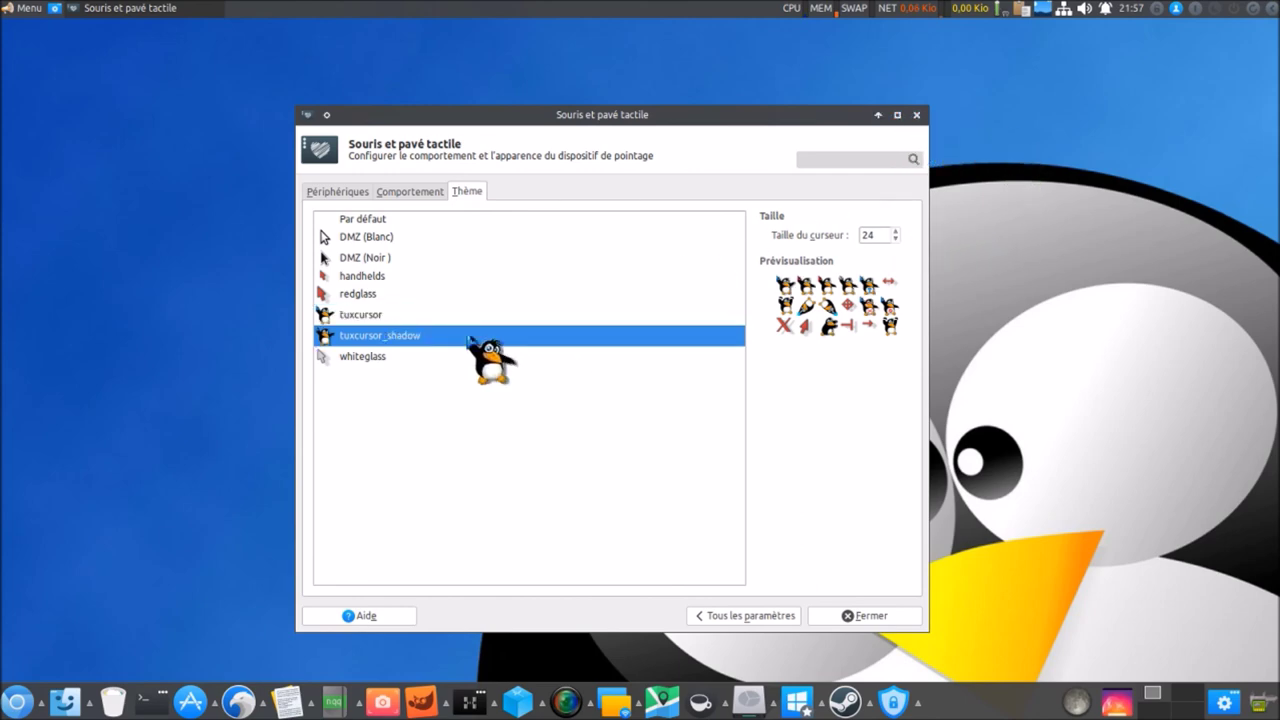
click(916, 114)
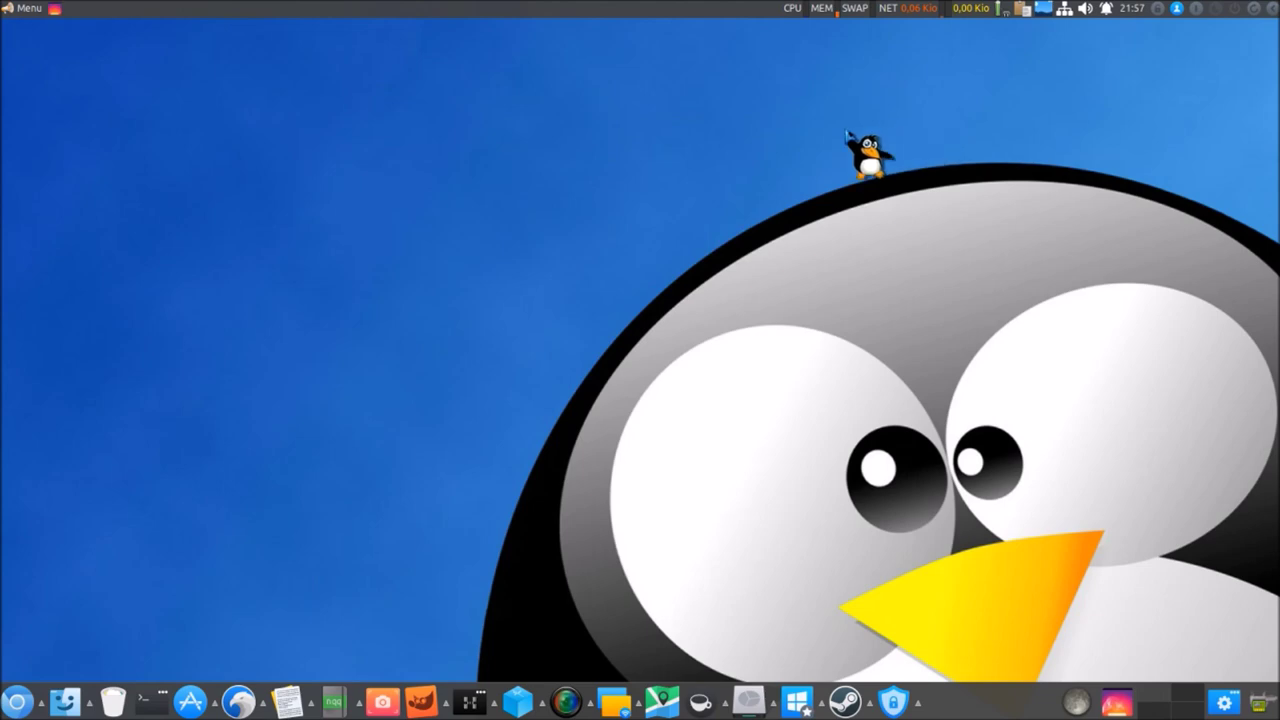
click(24, 9)
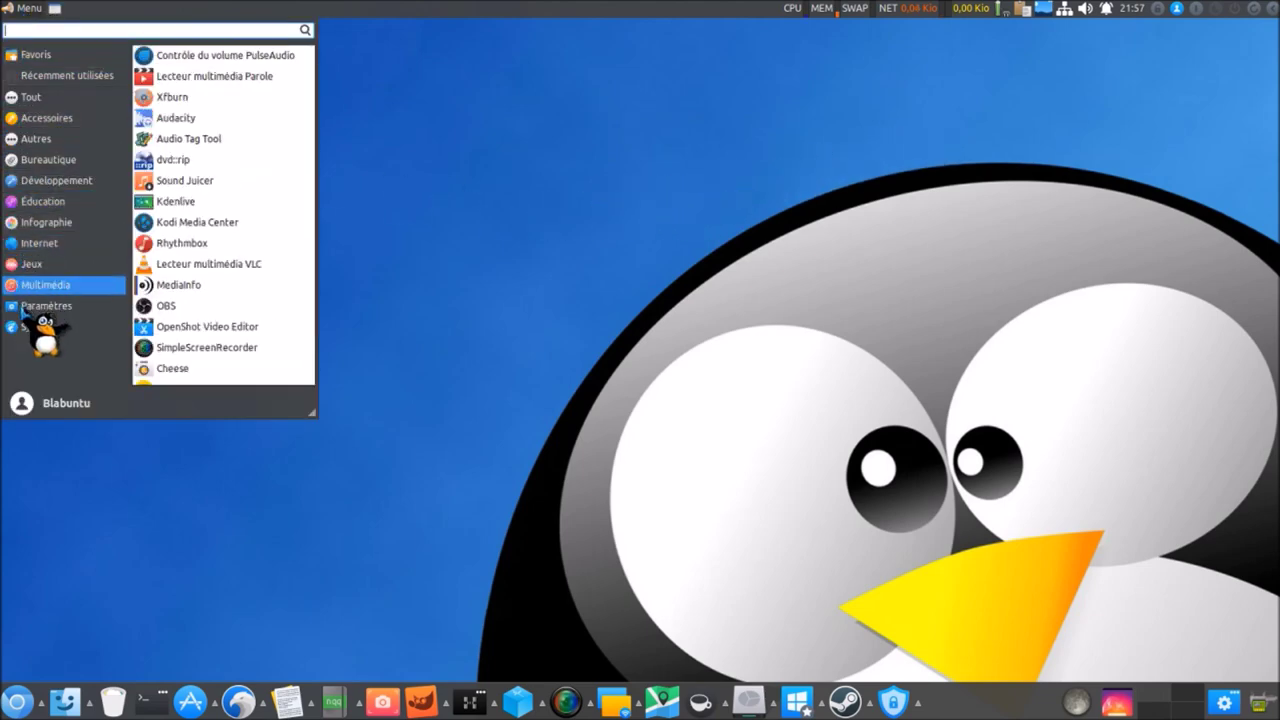
click(566, 336)
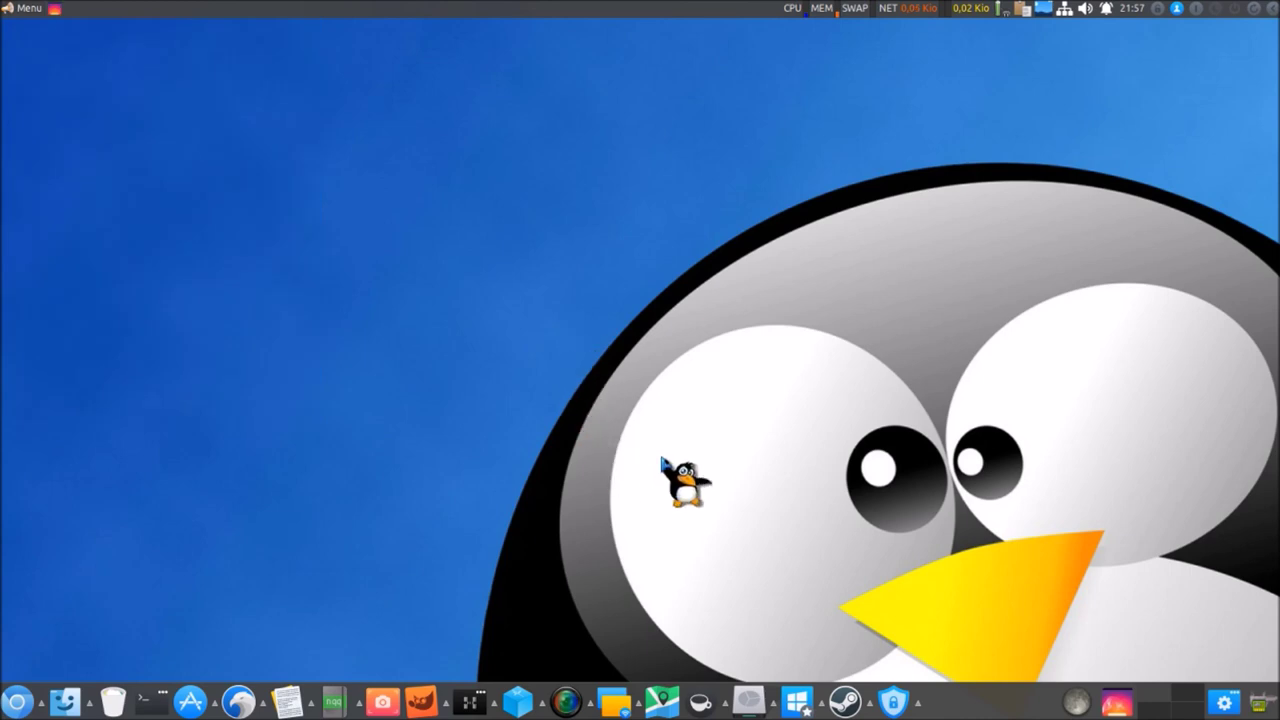